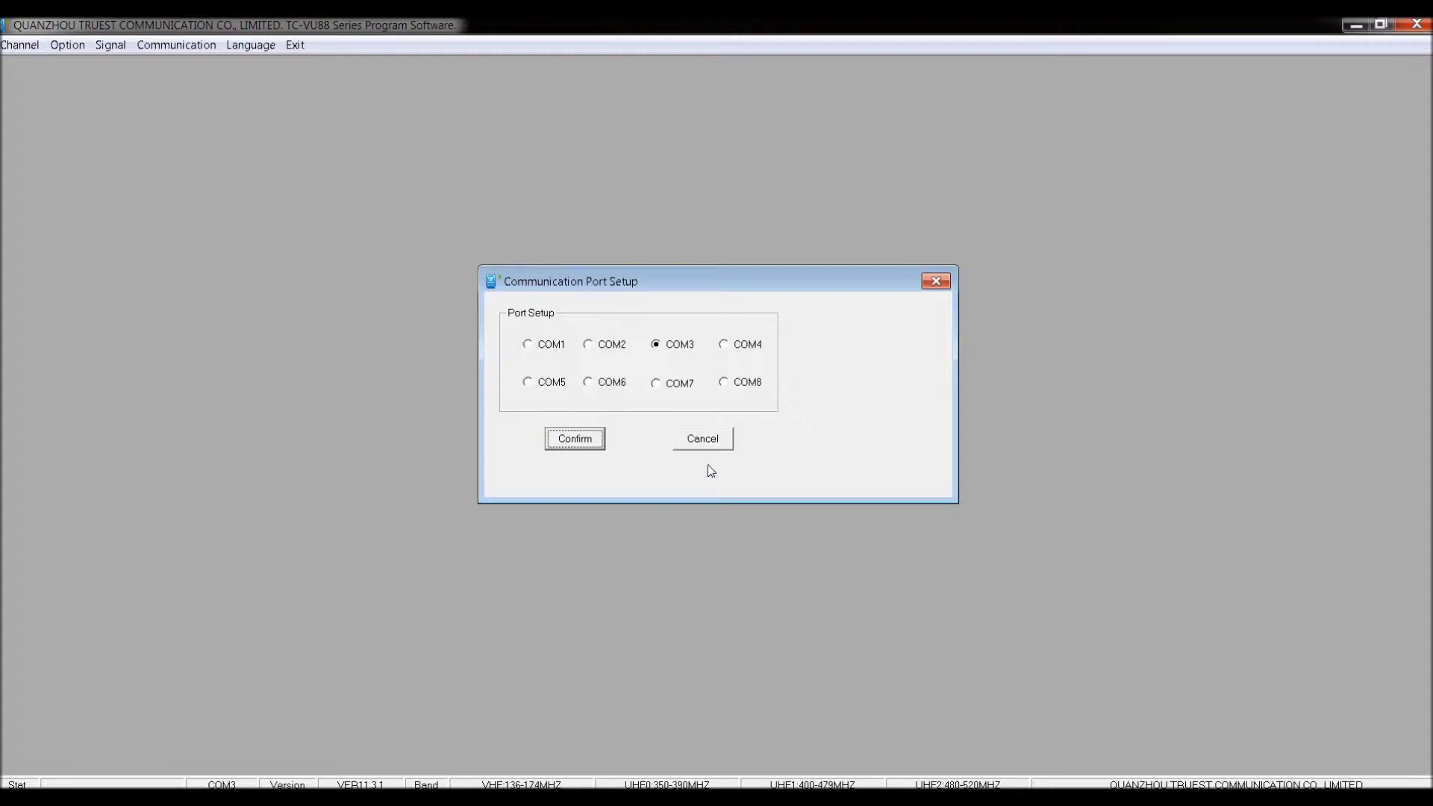
# Read the radio's existing channels into the channel table, filling channels 1–3, 29 and 30.
pyautogui.click(707, 441)
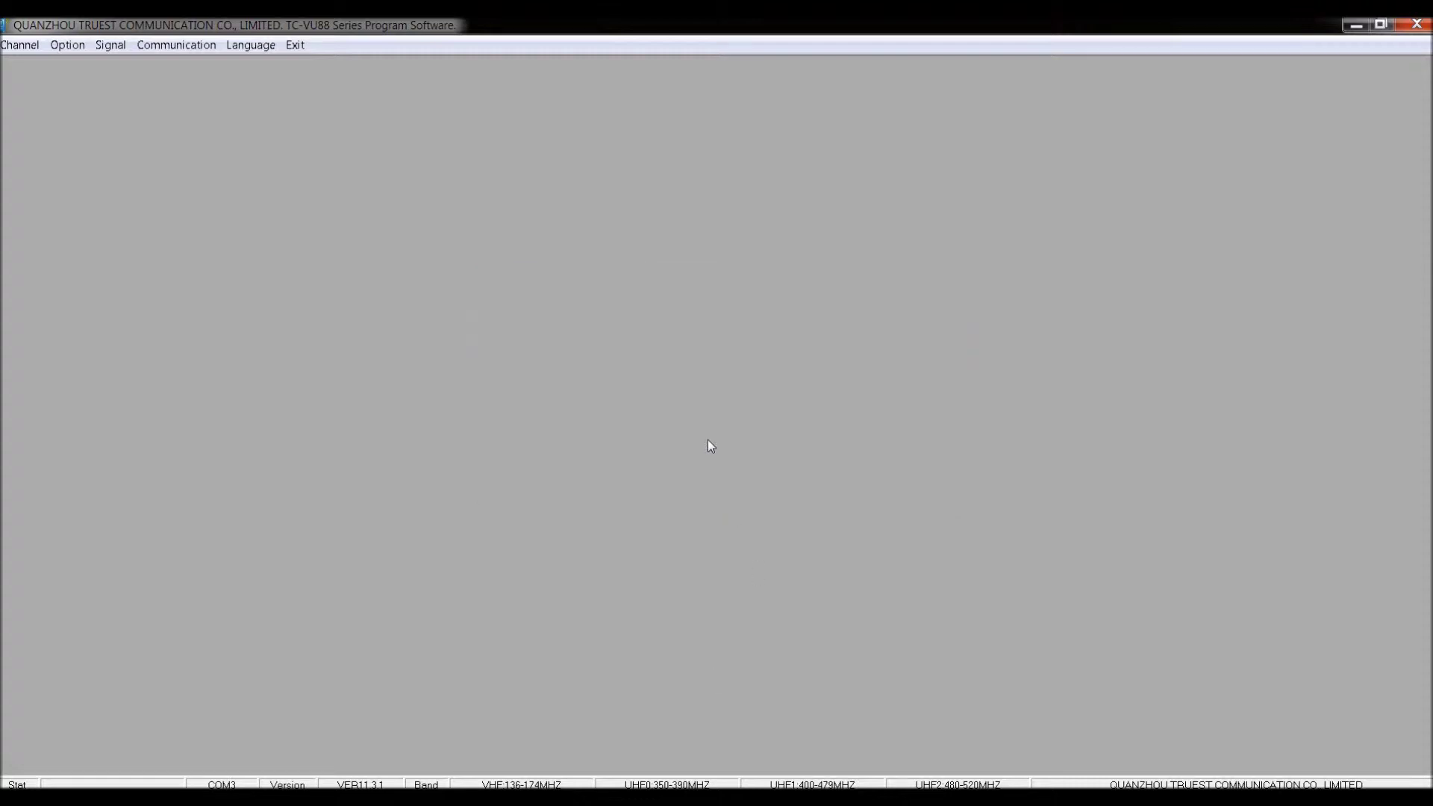
pyautogui.click(22, 46)
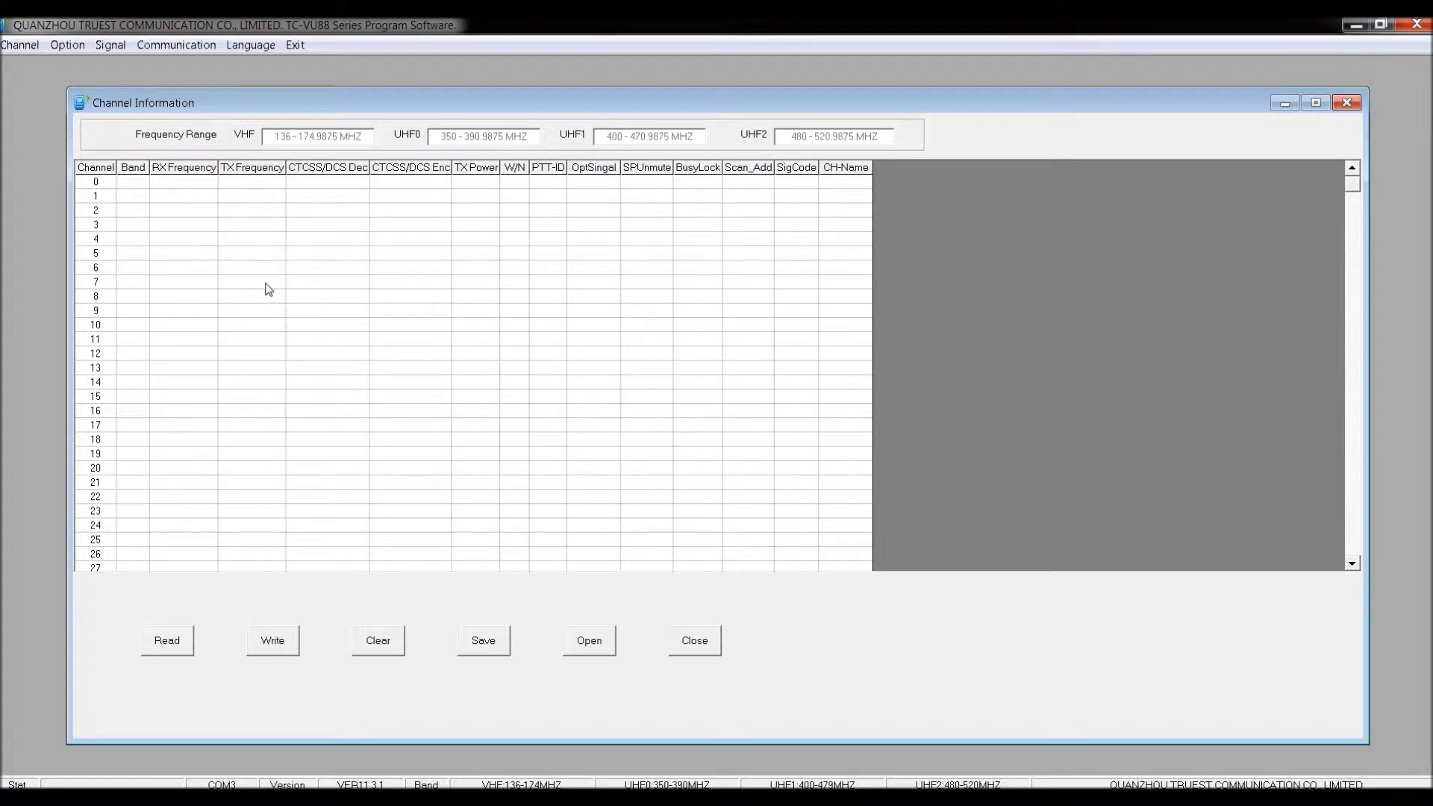
pyautogui.click(169, 641)
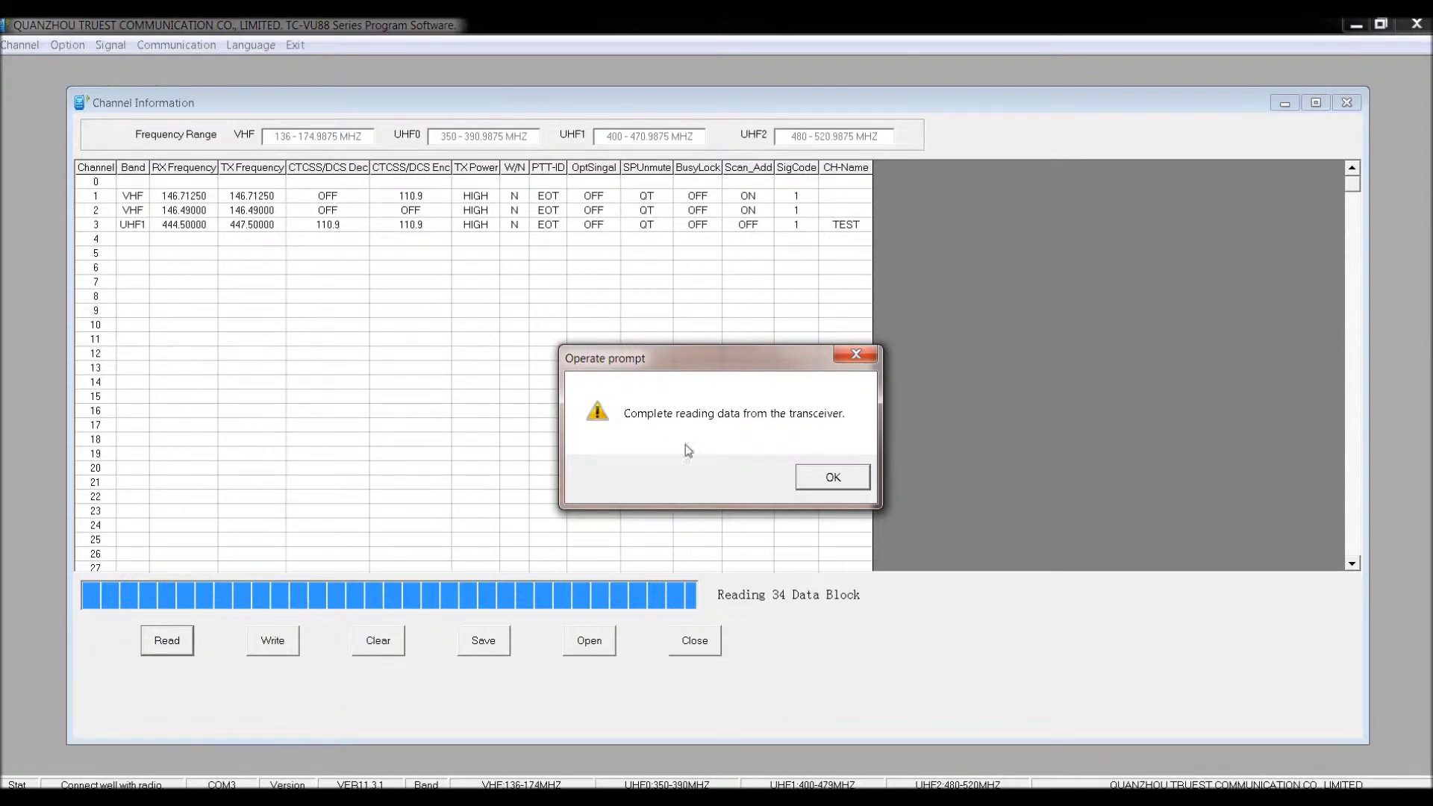
pyautogui.moveTo(725, 367); pyautogui.dragTo(683, 356)
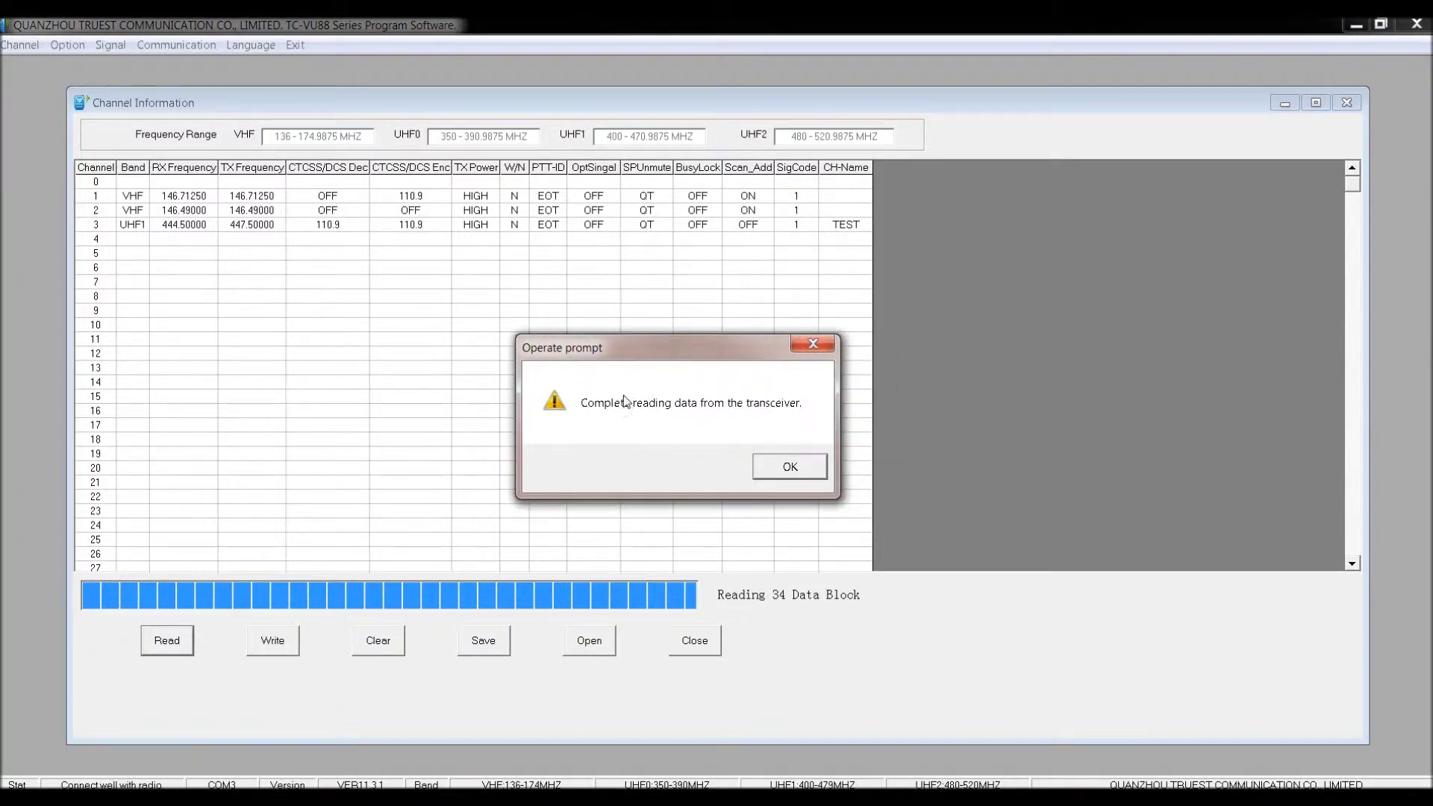
pyautogui.moveTo(696, 352); pyautogui.dragTo(630, 347)
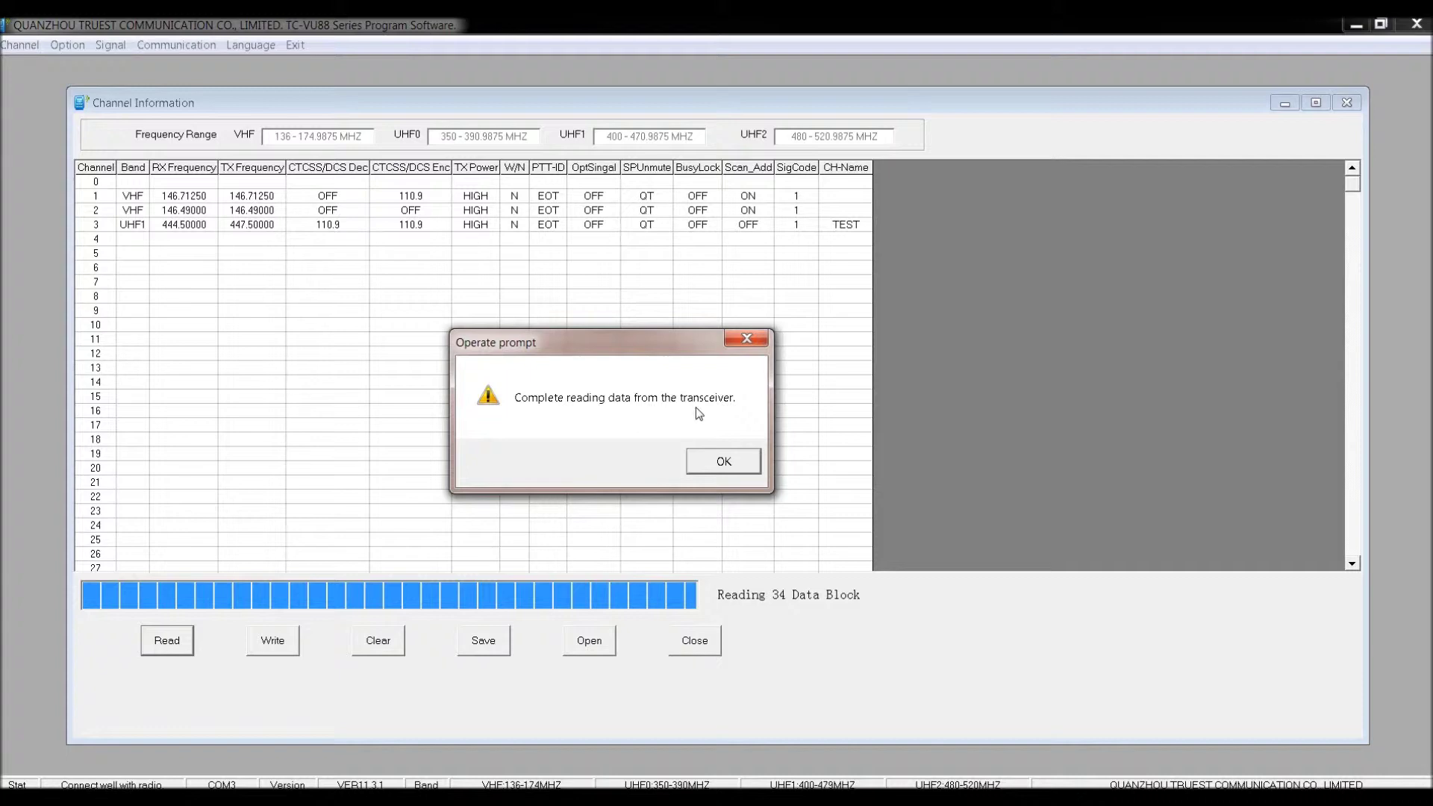
pyautogui.click(721, 462)
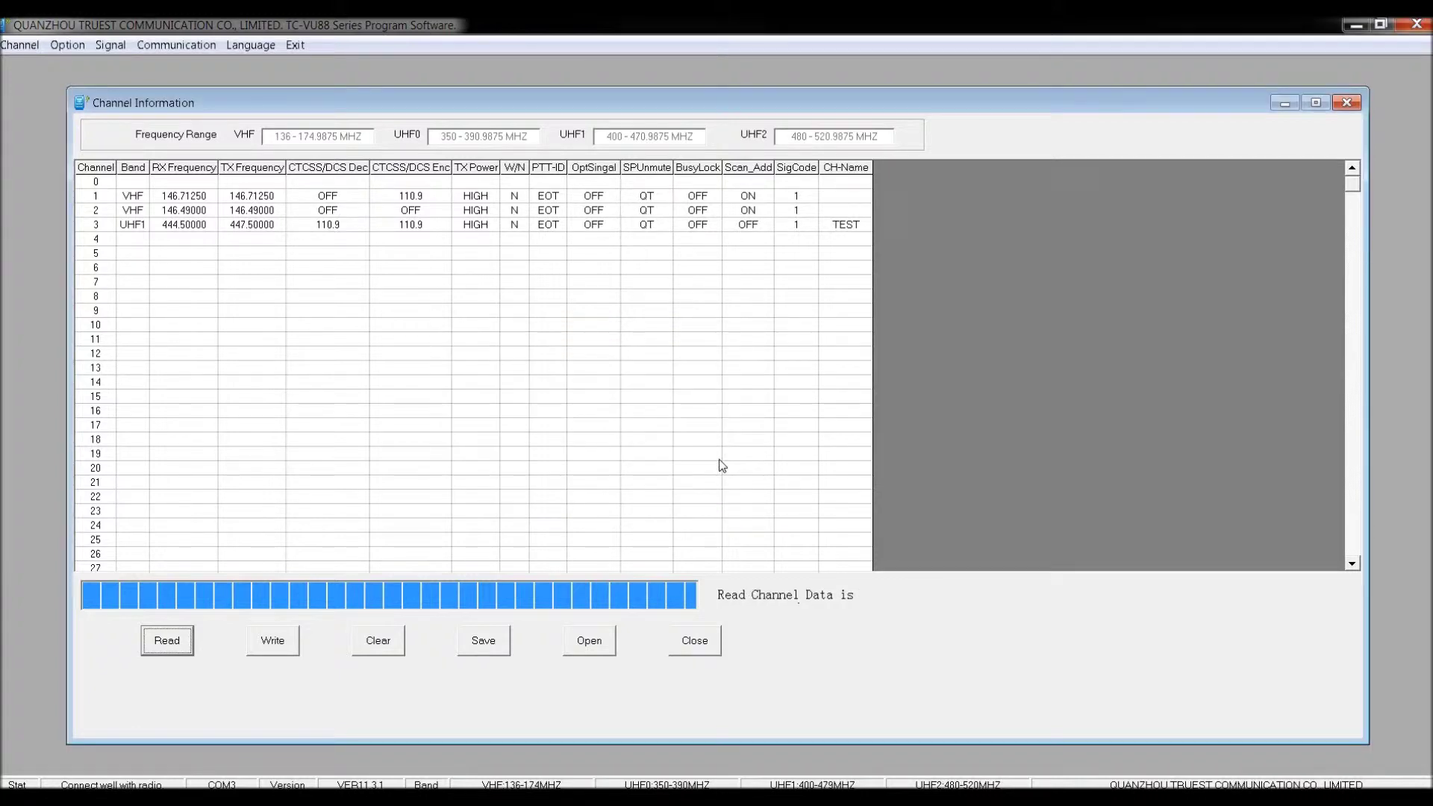
pyautogui.click(255, 271)
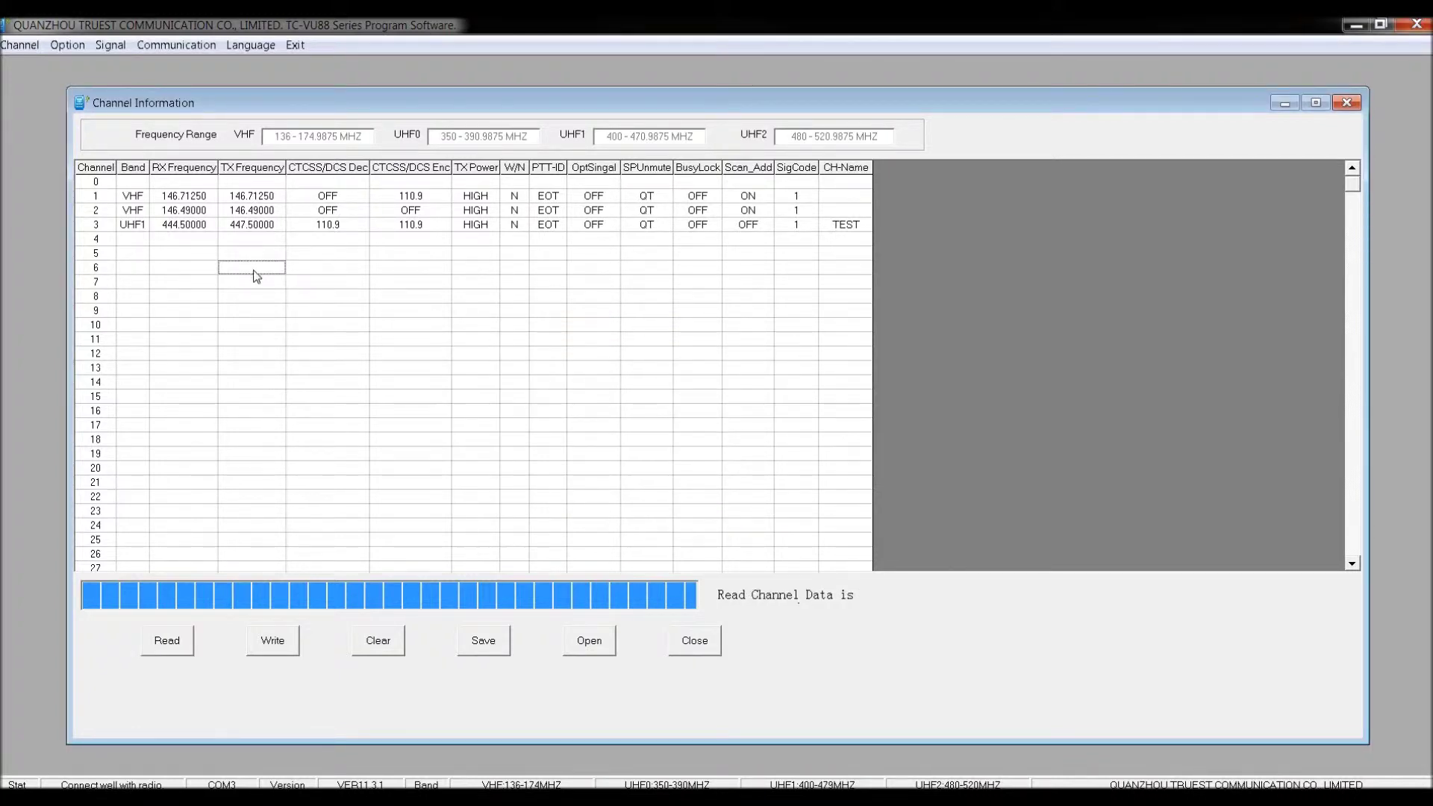
# Scroll the grid down to channel 29 and enter TEST as its CH-Name.
pyautogui.click(1352, 564)
pyautogui.click(1352, 565)
pyautogui.click(1352, 564)
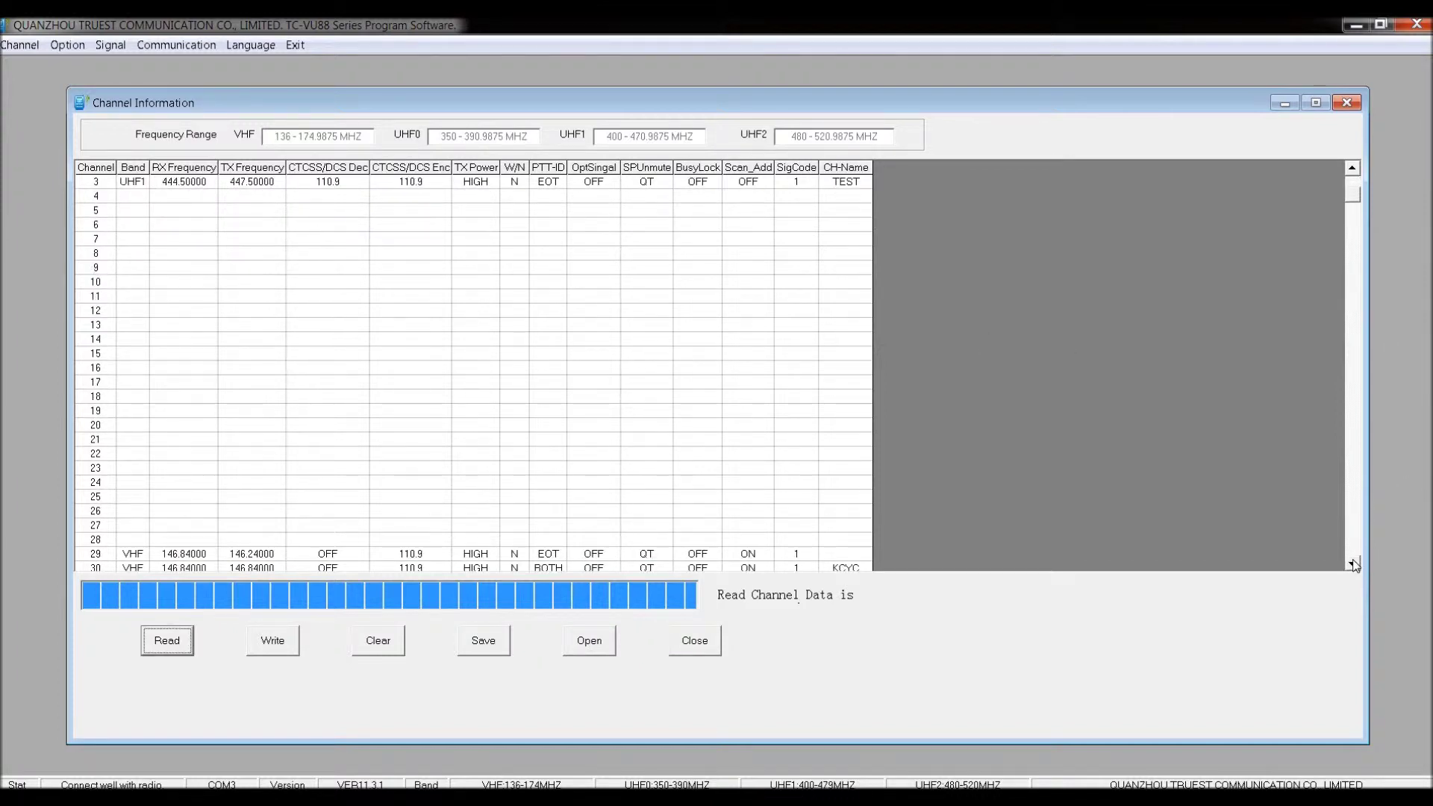
pyautogui.click(1354, 564)
pyautogui.click(1354, 564)
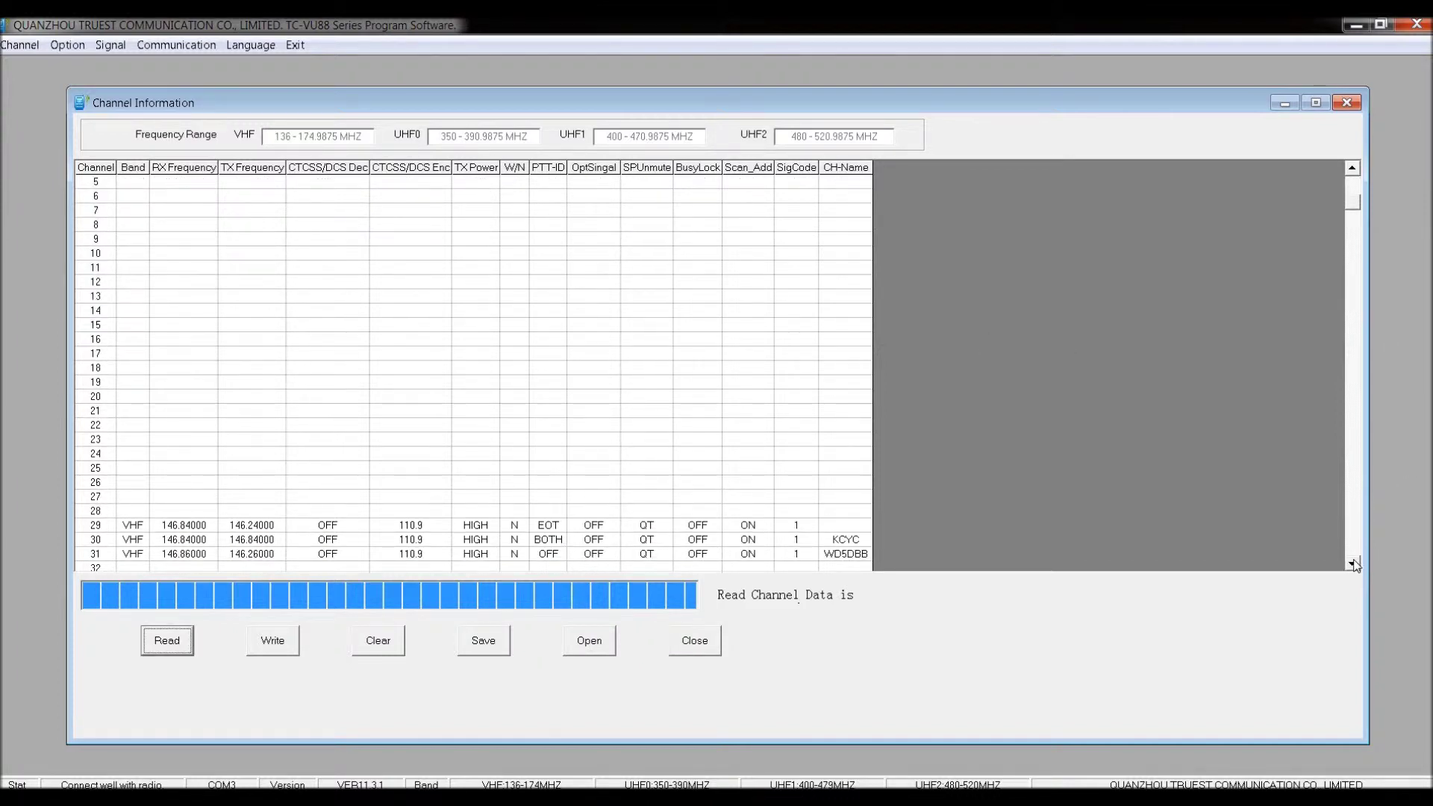
pyautogui.click(1354, 564)
pyautogui.click(1353, 564)
pyautogui.click(1353, 564)
pyautogui.click(1353, 564)
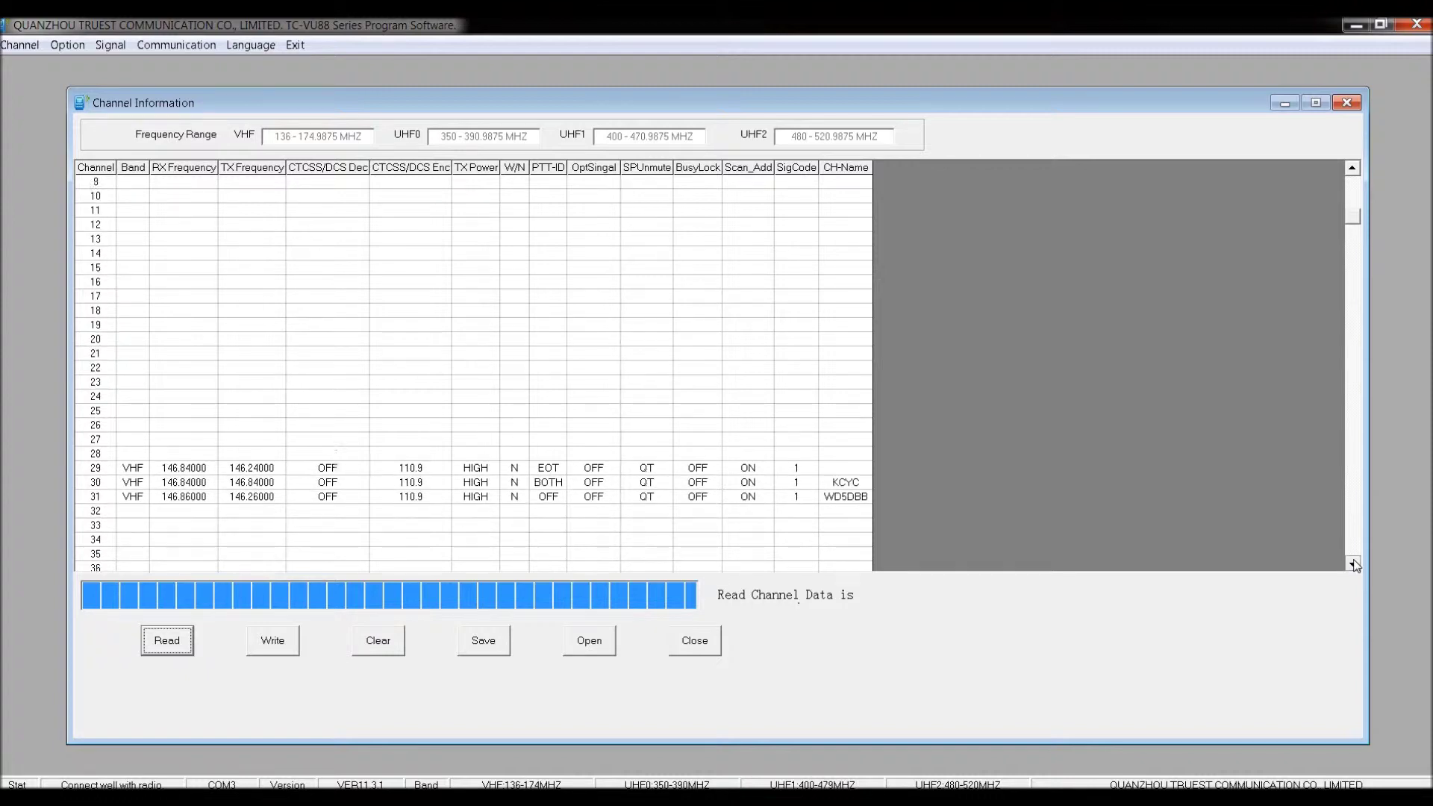
pyautogui.click(1353, 564)
pyautogui.click(1353, 564)
pyautogui.click(1353, 564)
pyautogui.click(96, 429)
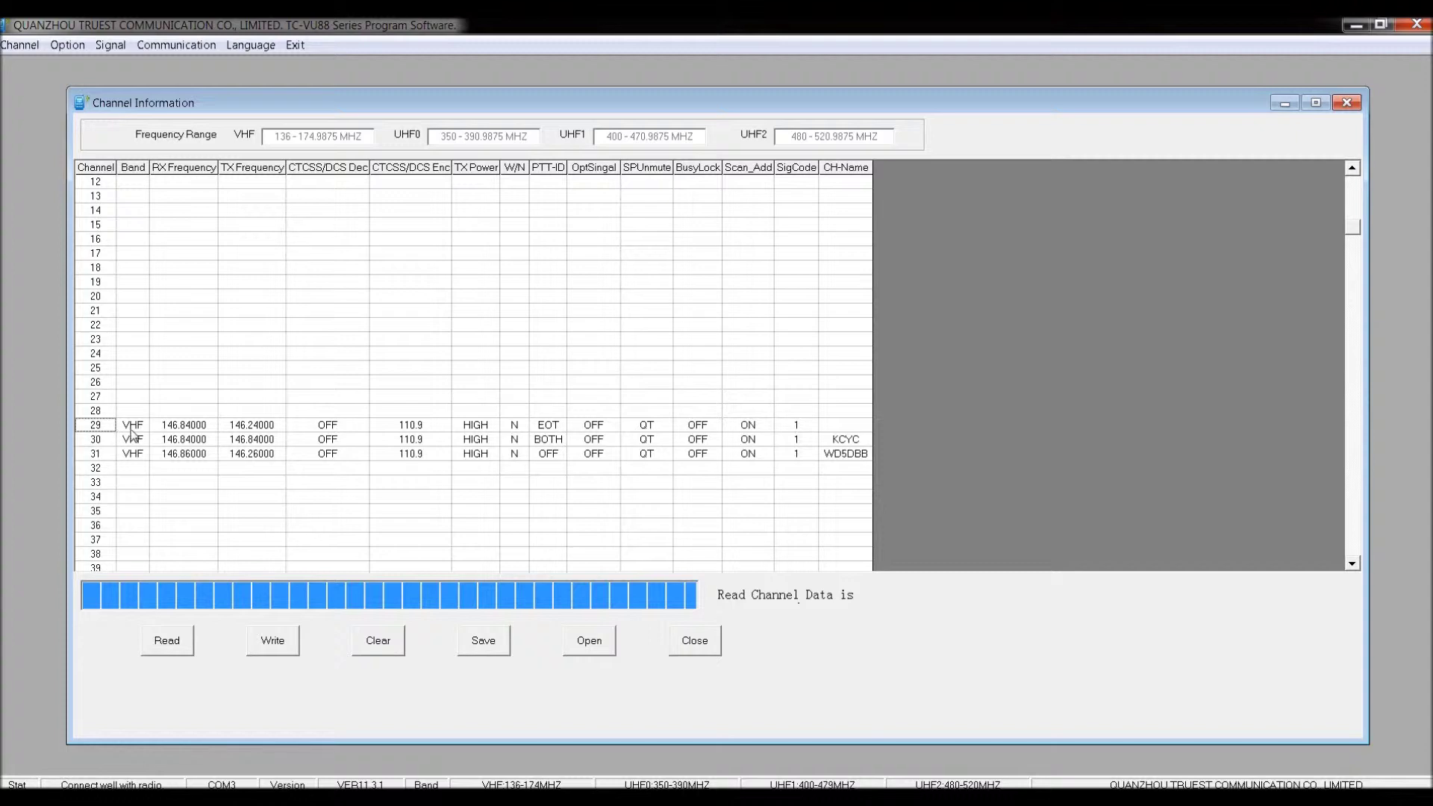
pyautogui.click(838, 425)
pyautogui.write('test')
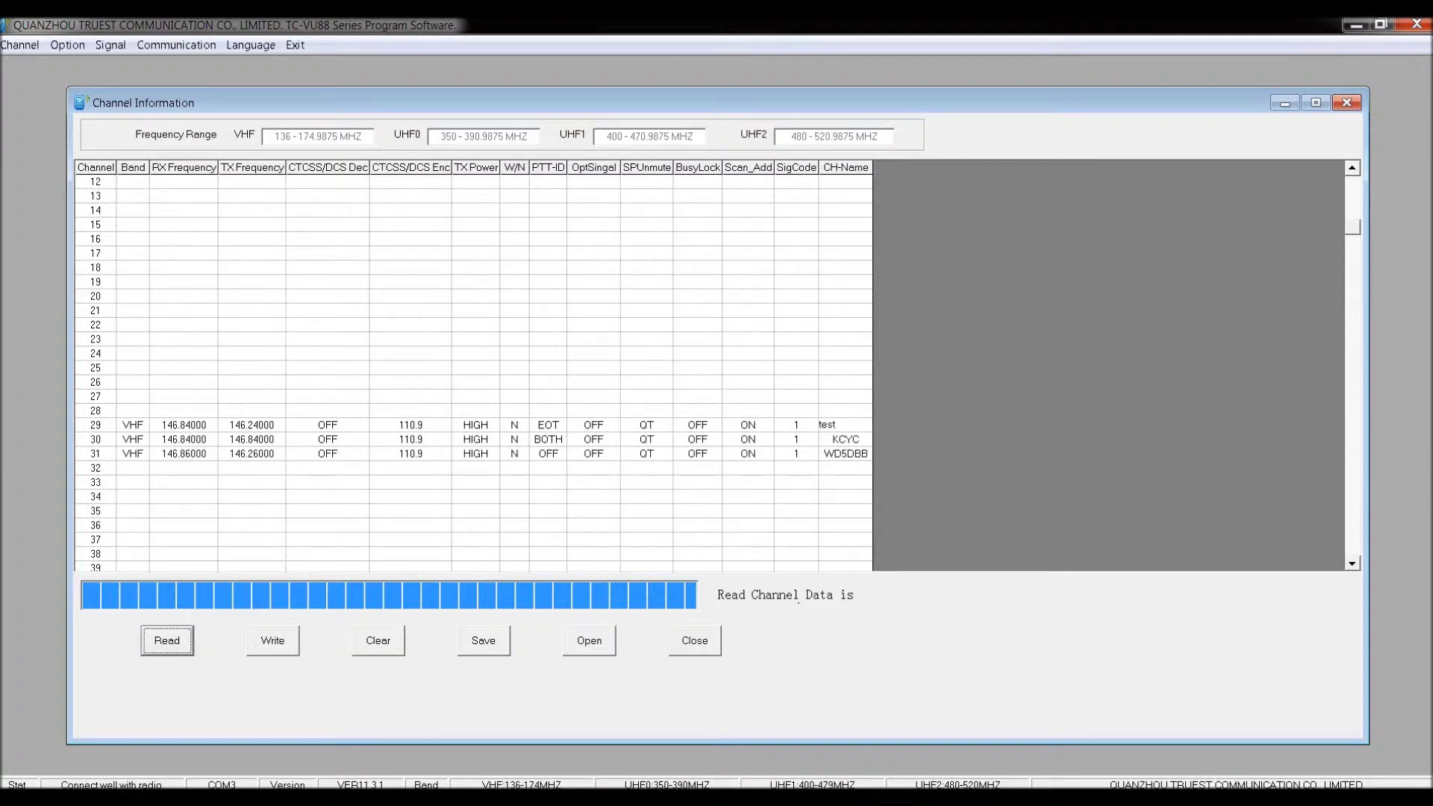
pyautogui.click(755, 442)
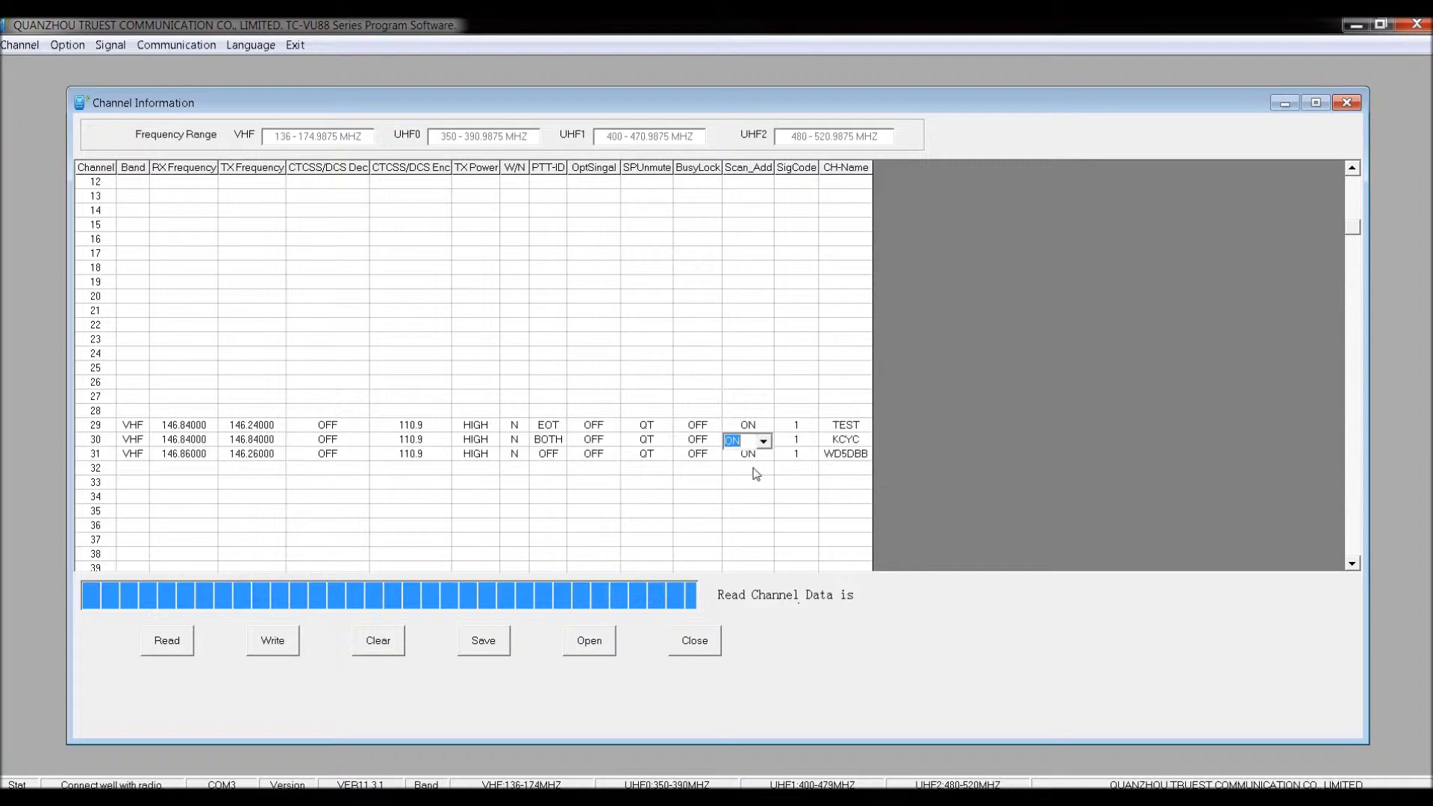
pyautogui.click(132, 485)
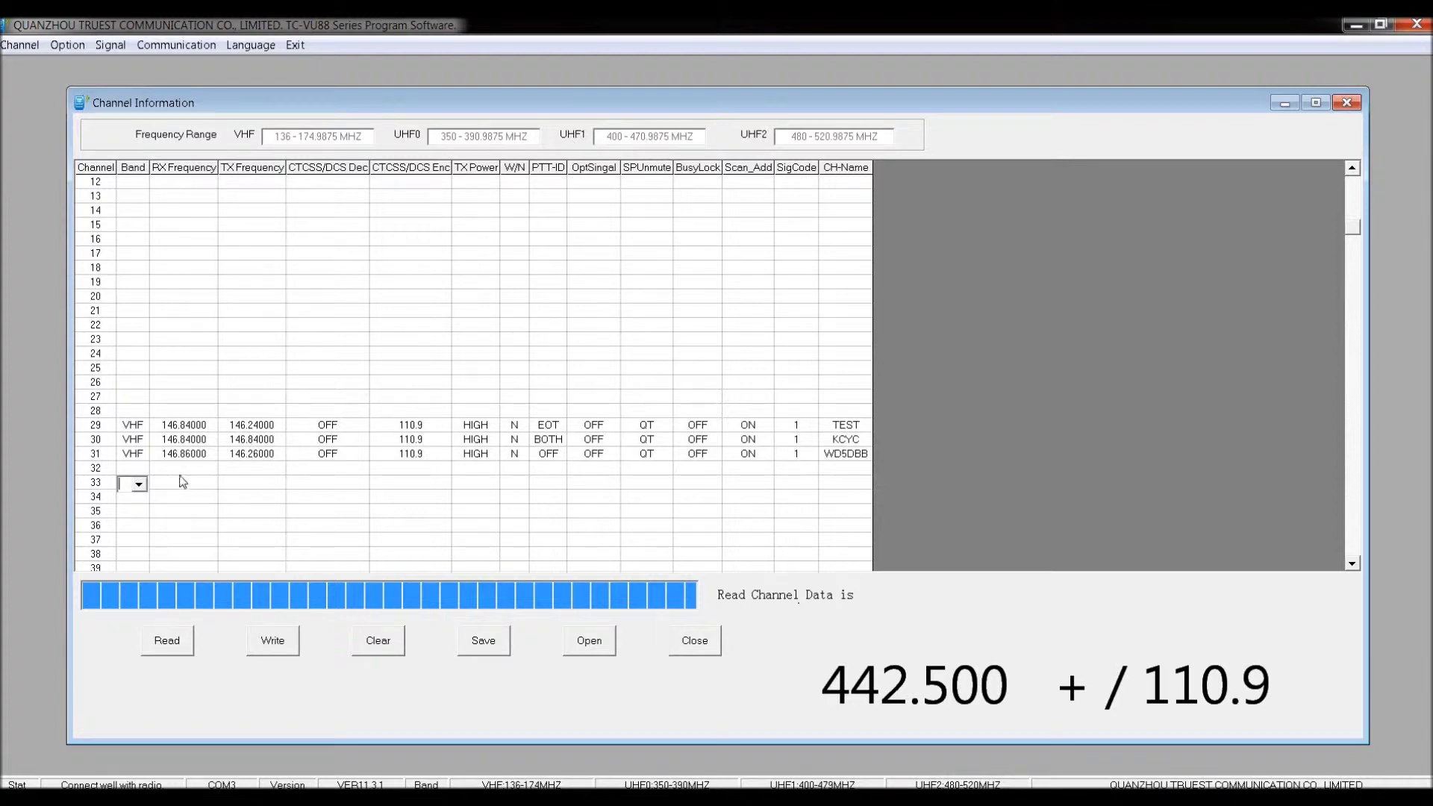
# Make channel 33 a UHF1 entry receiving 442.50000 and transmitting 447.50000.
pyautogui.click(139, 485)
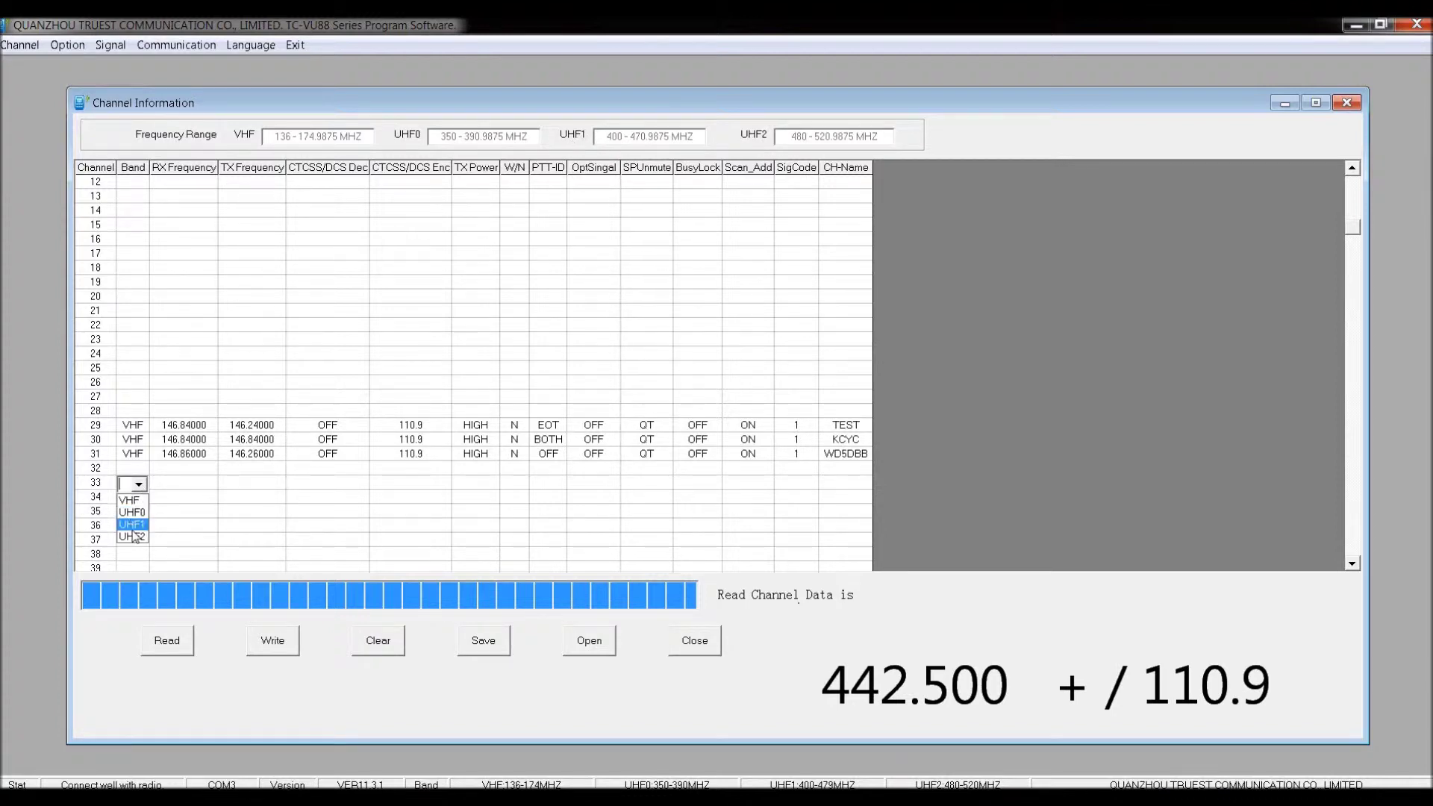
pyautogui.click(177, 484)
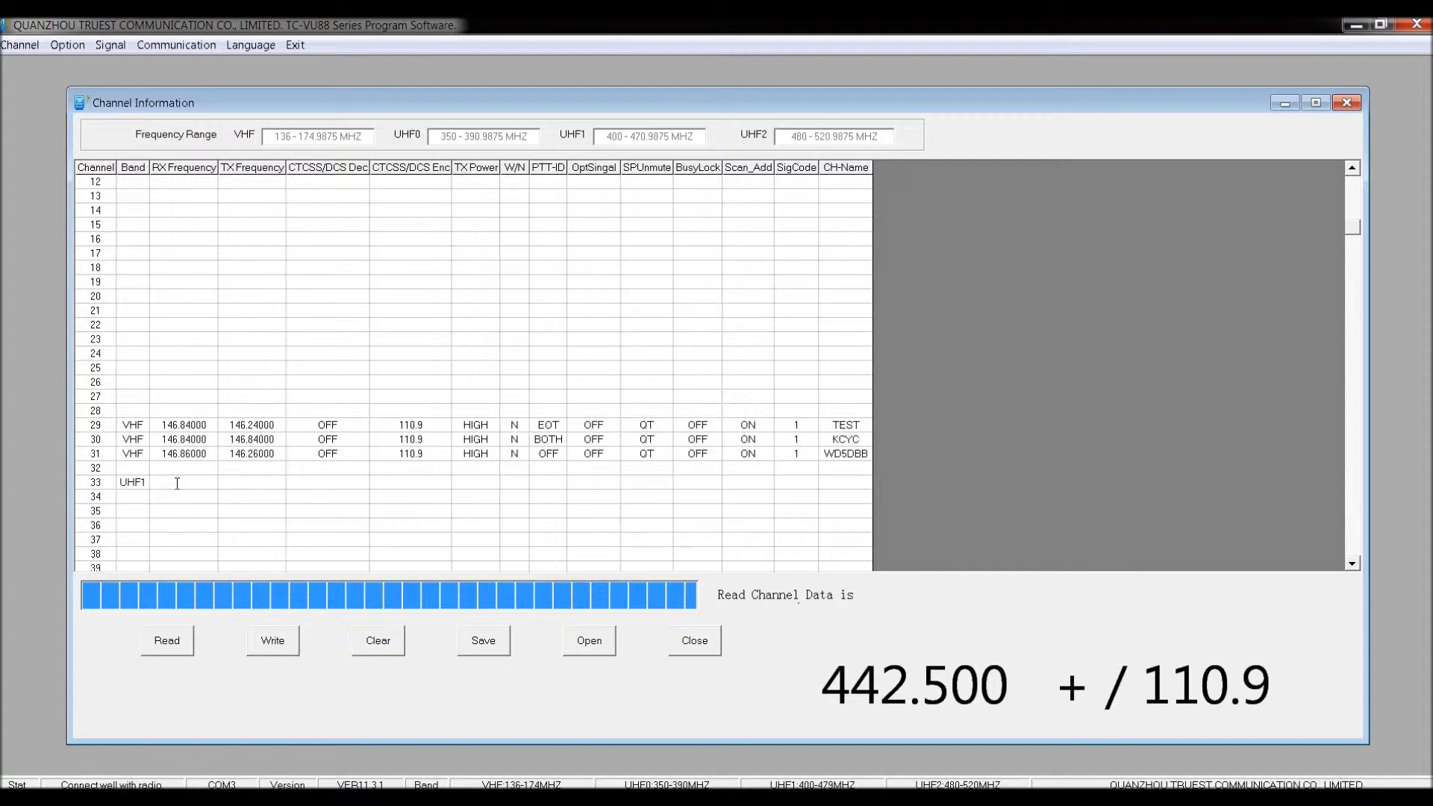
pyautogui.write('442.50')
pyautogui.click(228, 482)
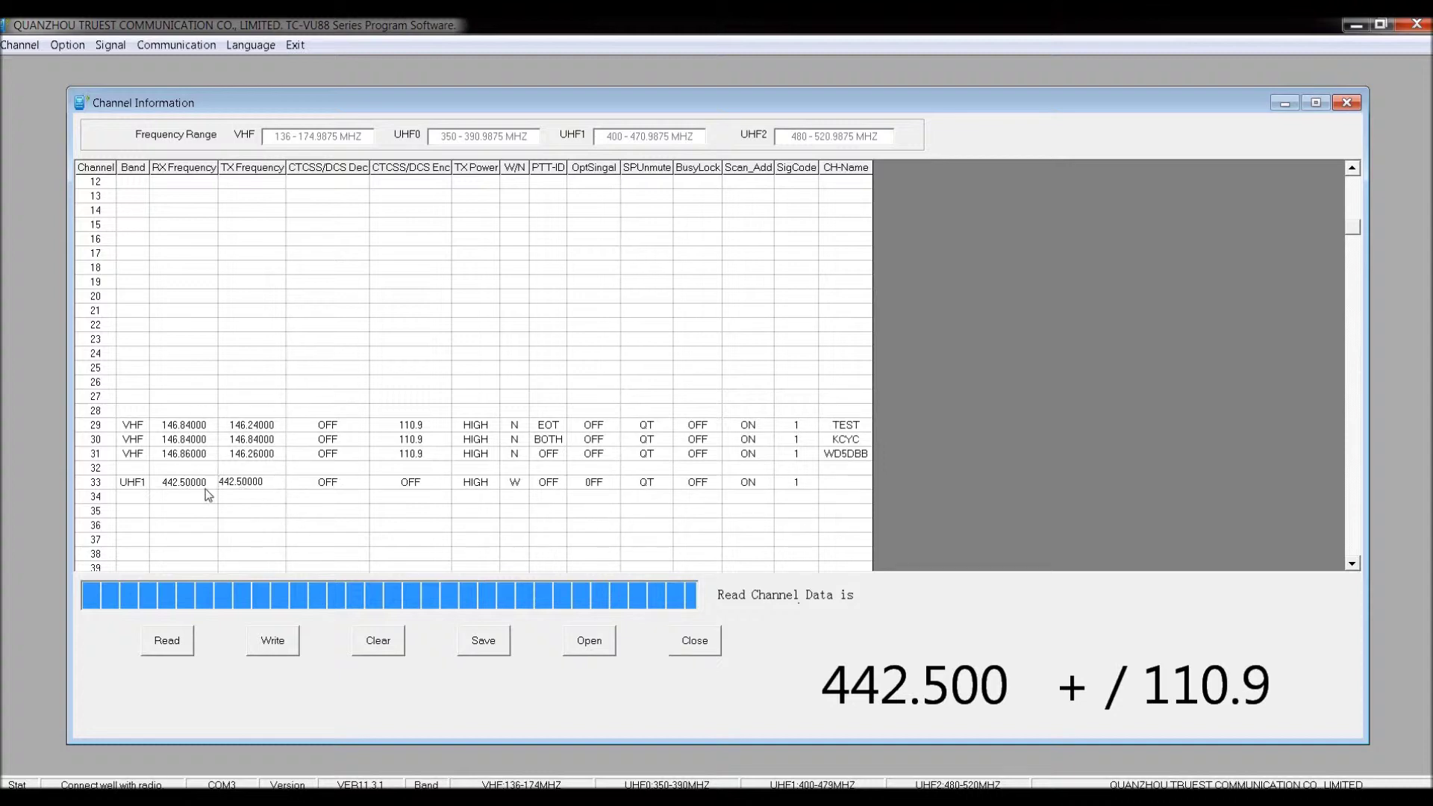
pyautogui.click(270, 484)
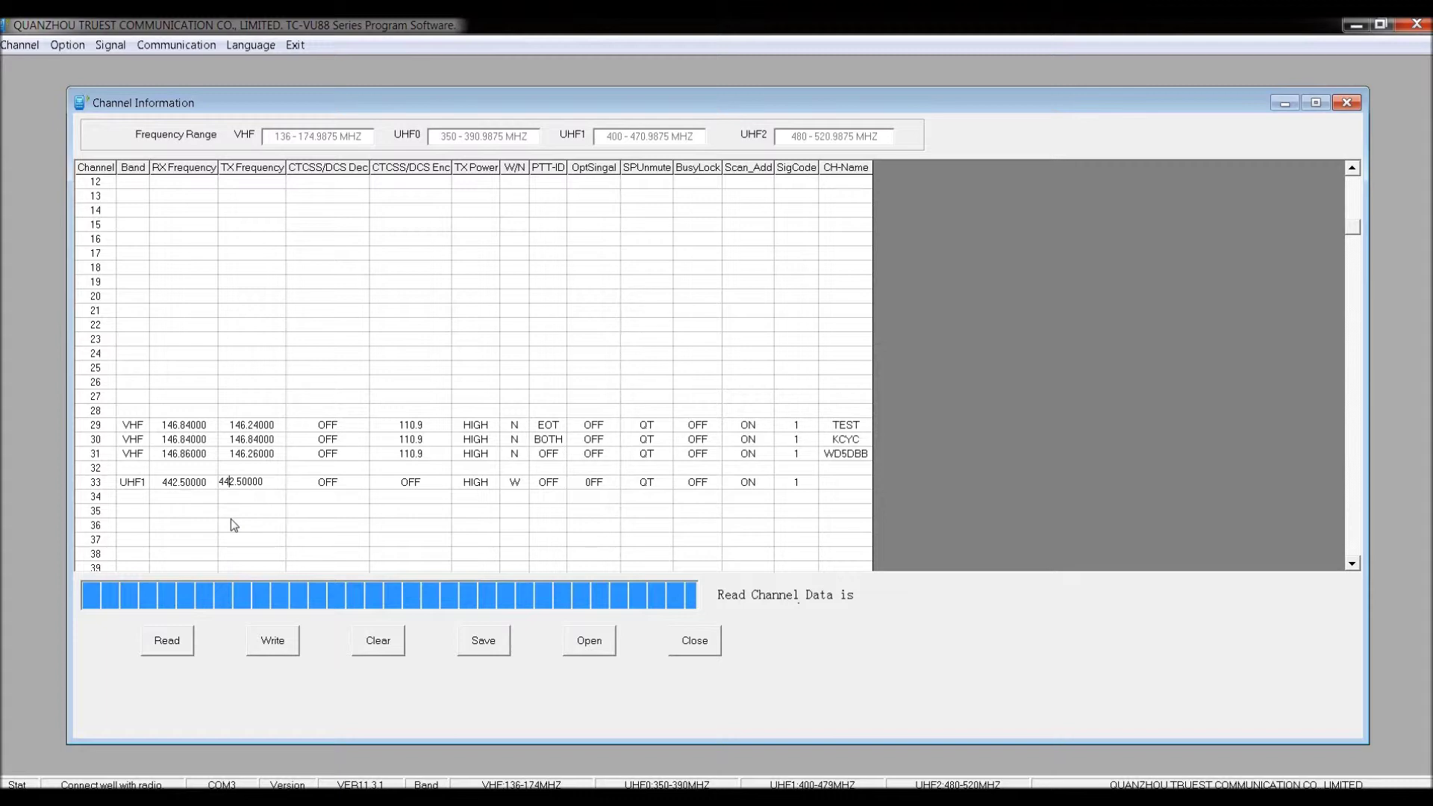
pyautogui.press('Left')
pyautogui.press('Left')
pyautogui.press('Left')
pyautogui.press('Left')
pyautogui.press('Left')
pyautogui.press('Left')
pyautogui.write('7')
# Set channel 33's encode tone to 110.9.
pyautogui.click(441, 485)
pyautogui.click(441, 485)
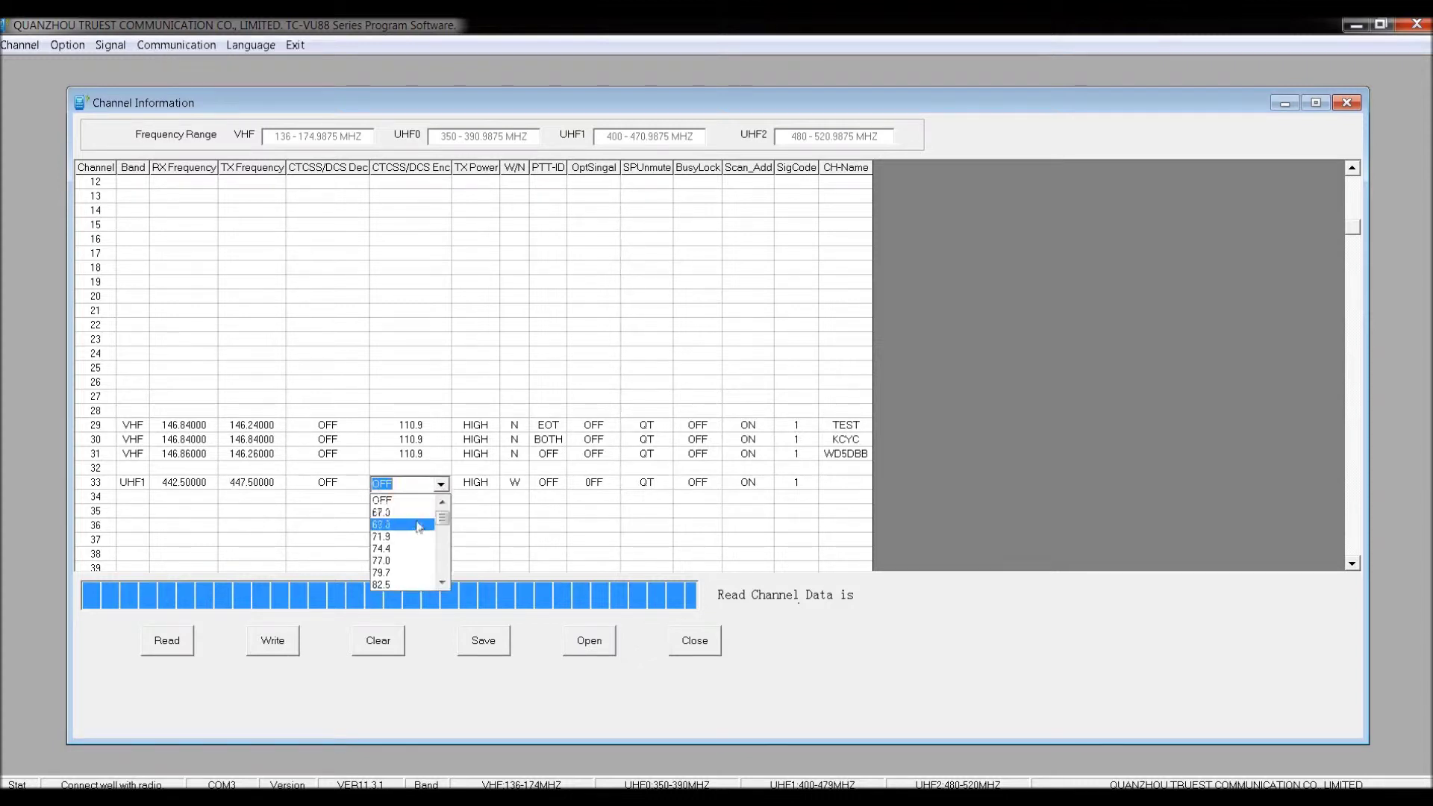
pyautogui.scroll(-4, 418, 527)
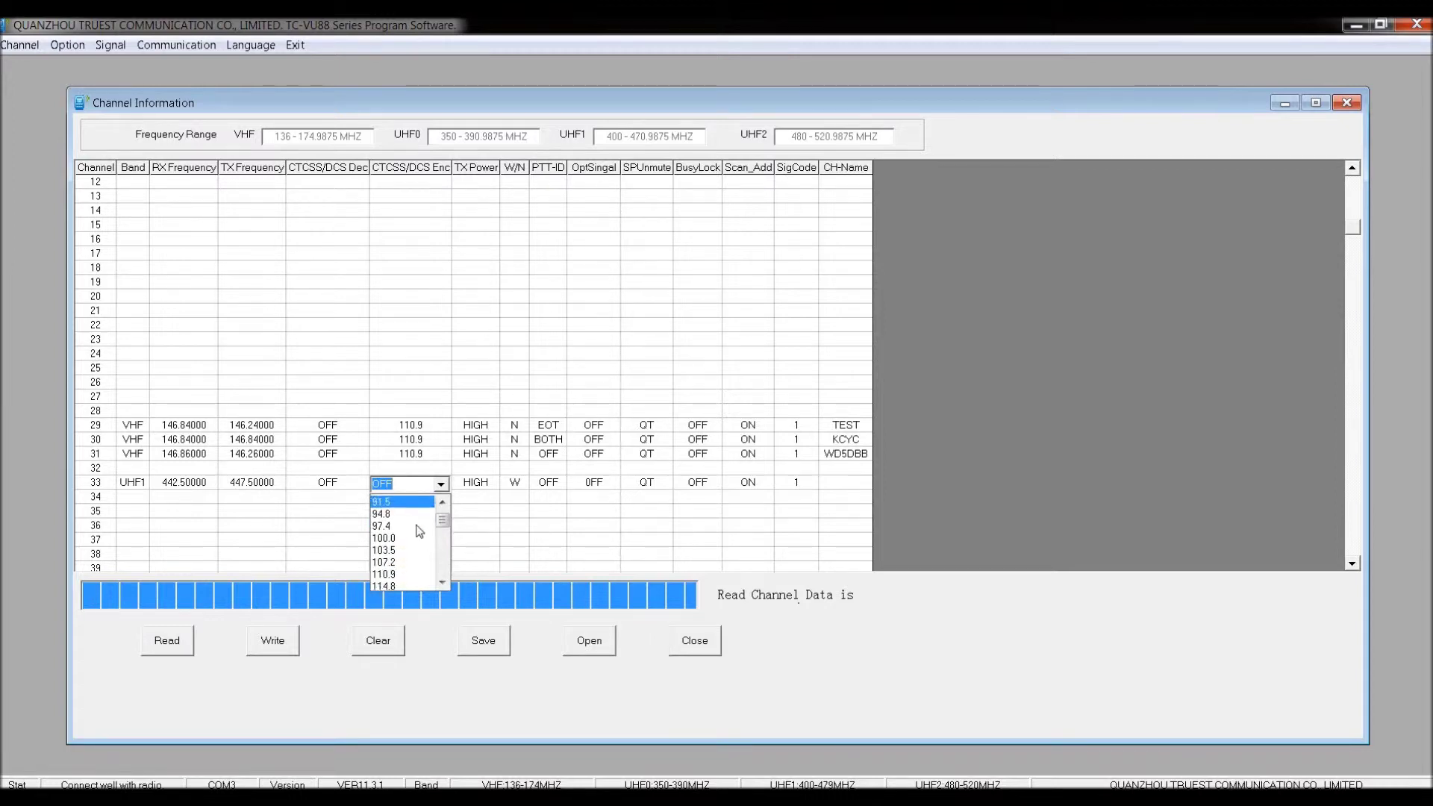
pyautogui.scroll(-5, 419, 531)
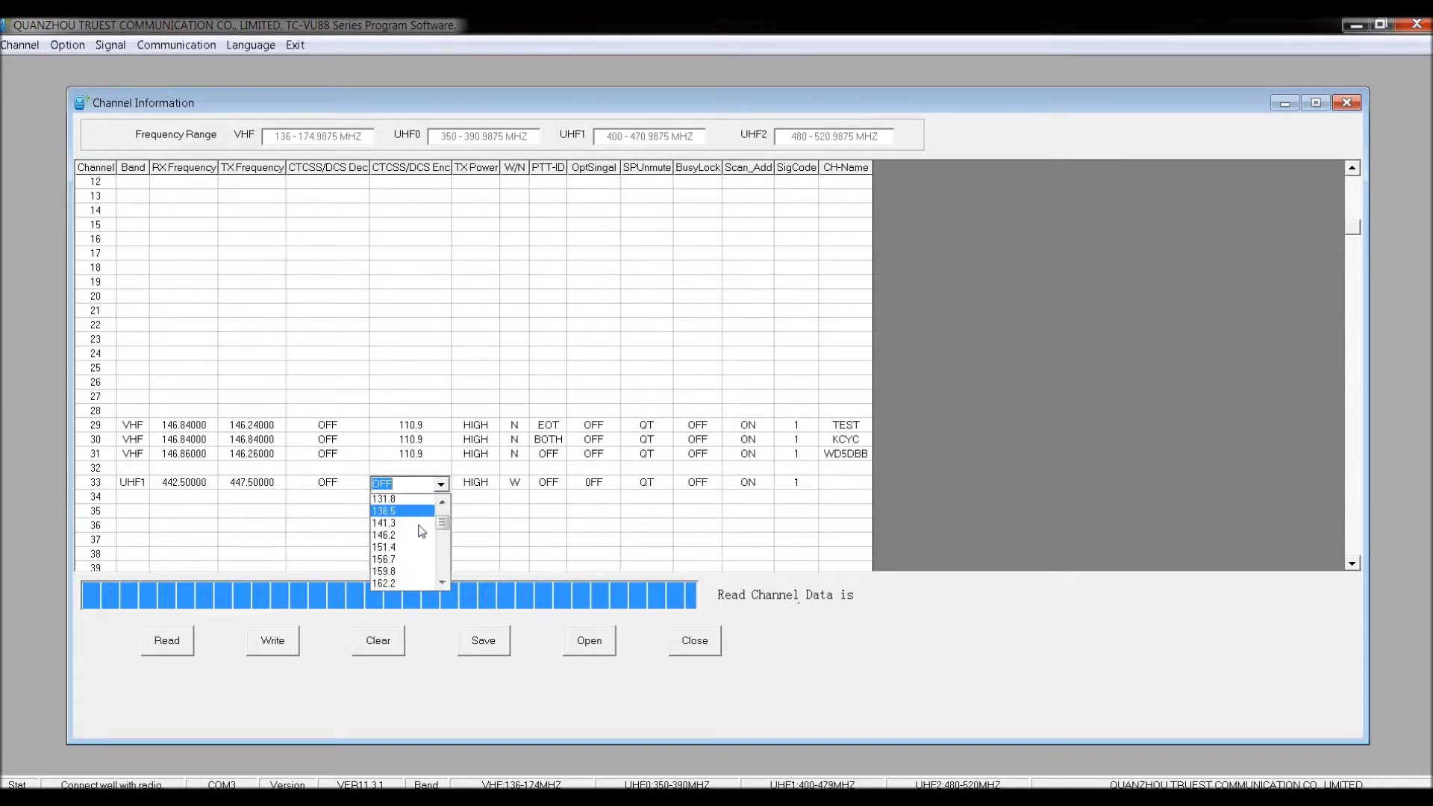
pyautogui.scroll(-4, 422, 531)
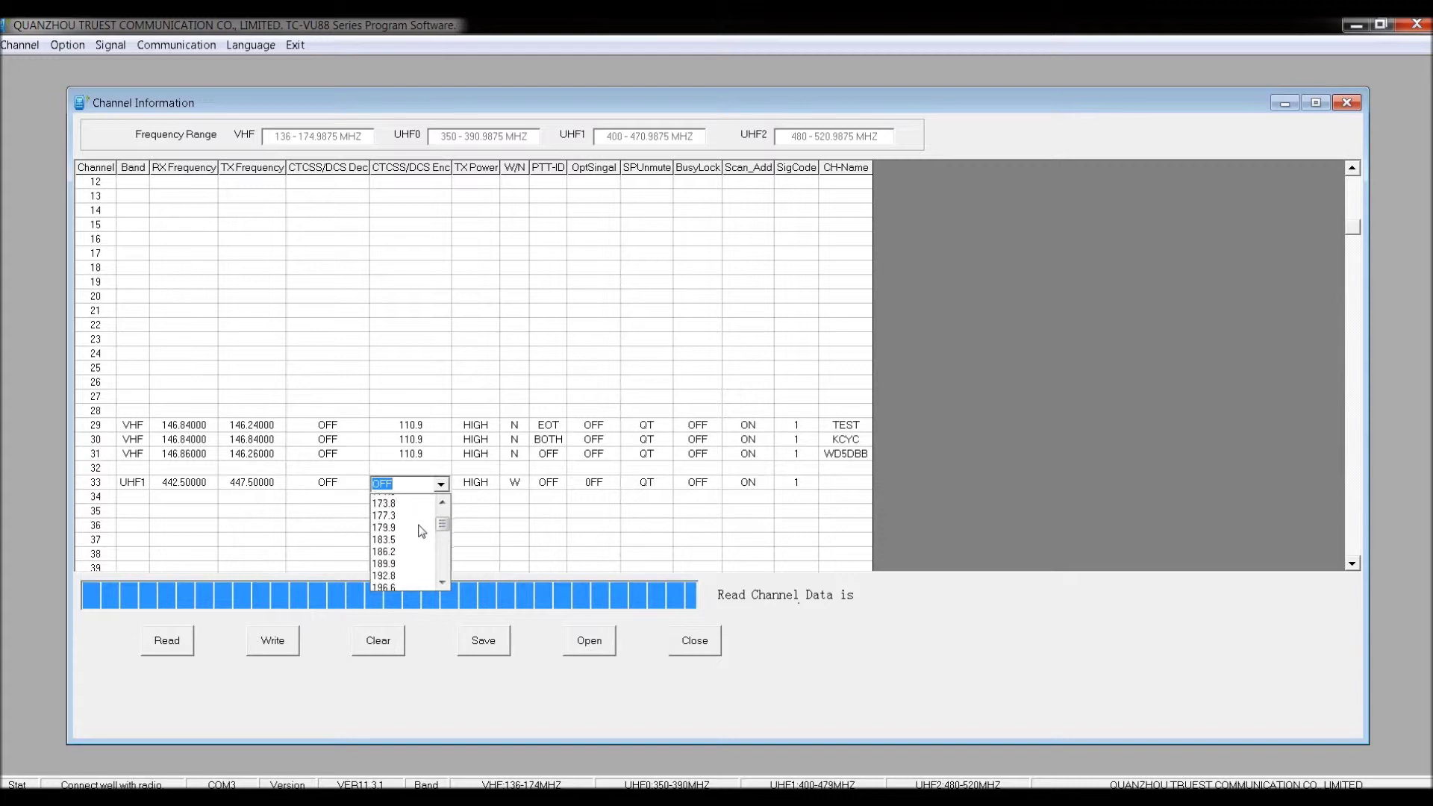
pyautogui.scroll(-4, 422, 530)
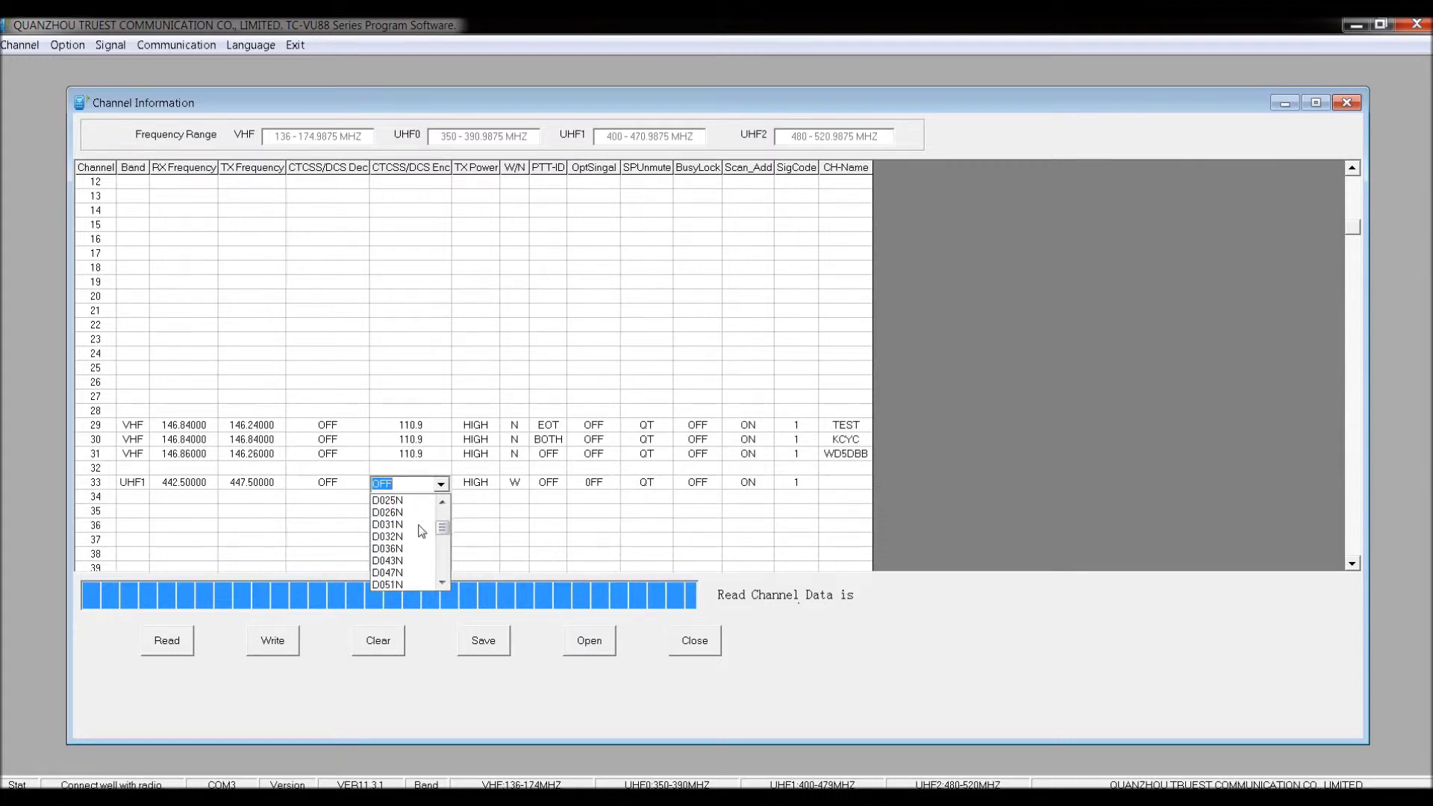
pyautogui.scroll(-1, 421, 530)
pyautogui.scroll(1, 422, 531)
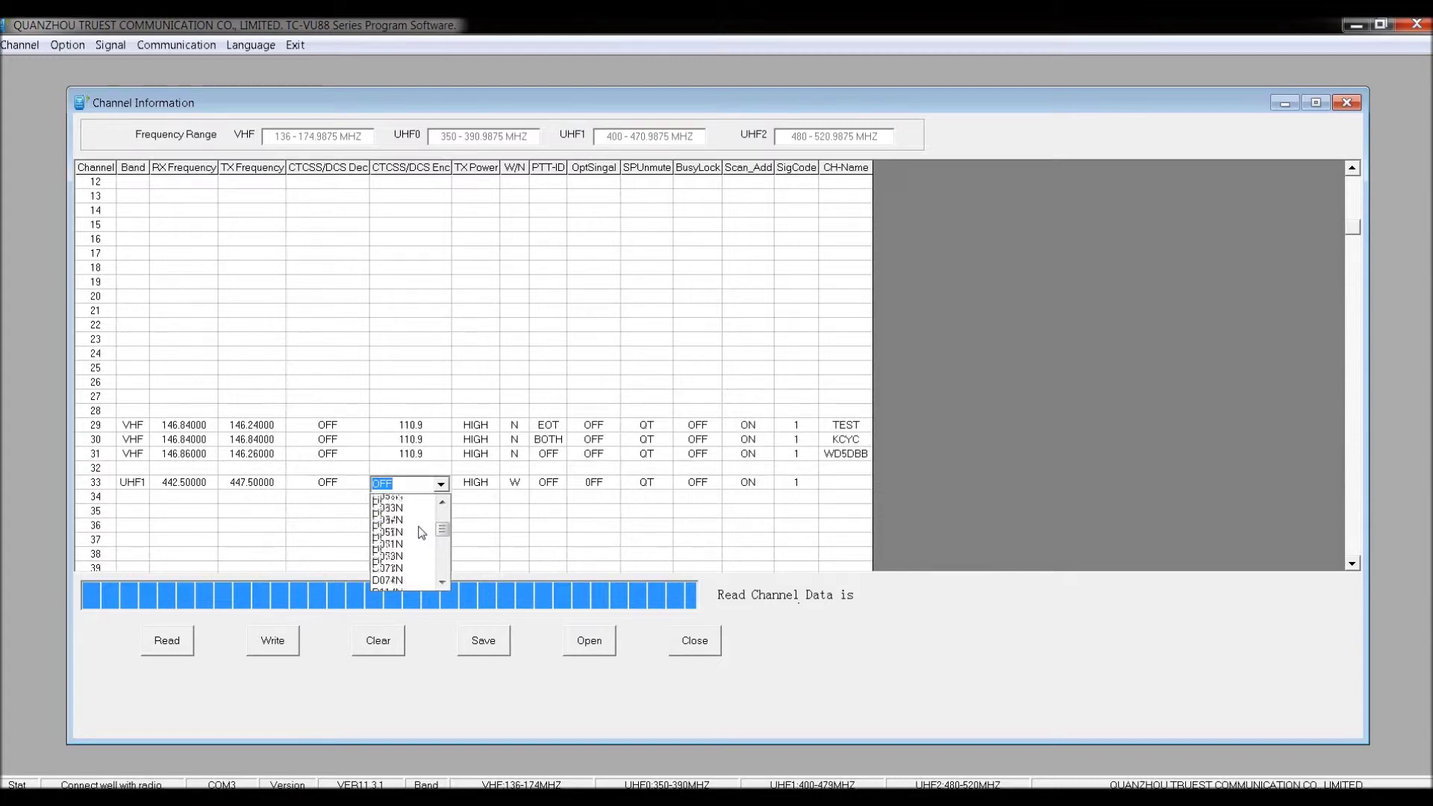
pyautogui.scroll(10, 419, 536)
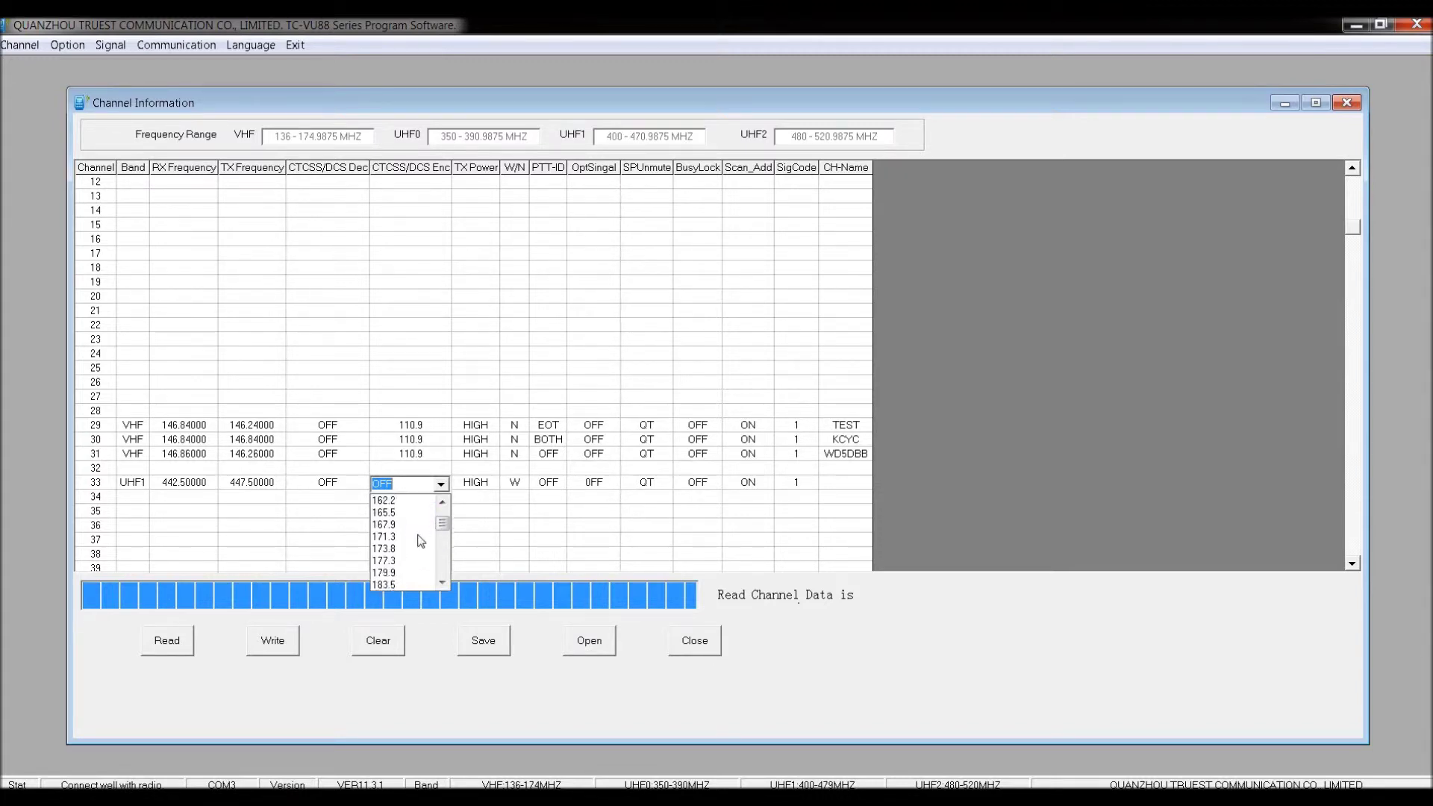
pyautogui.click(416, 550)
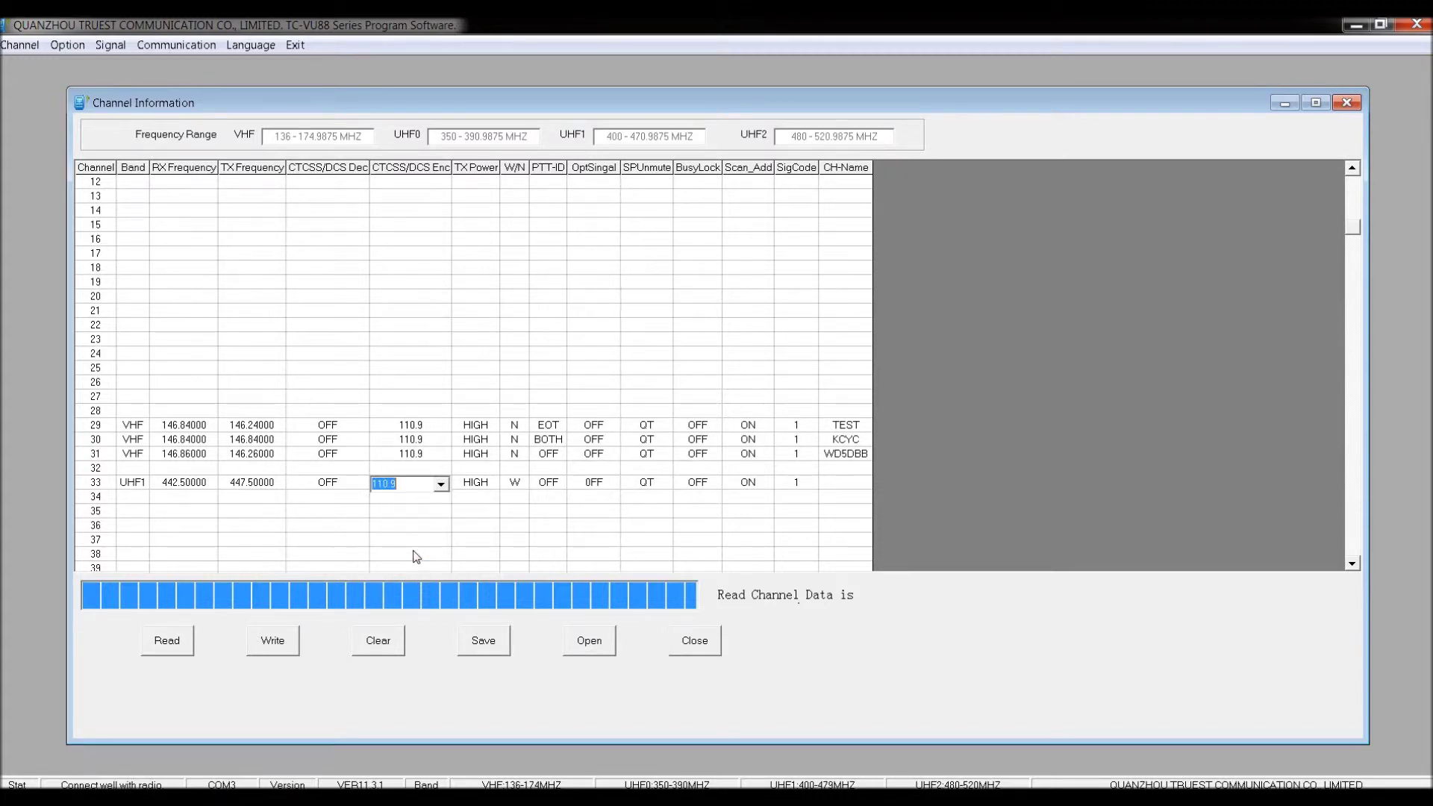
pyautogui.click(475, 485)
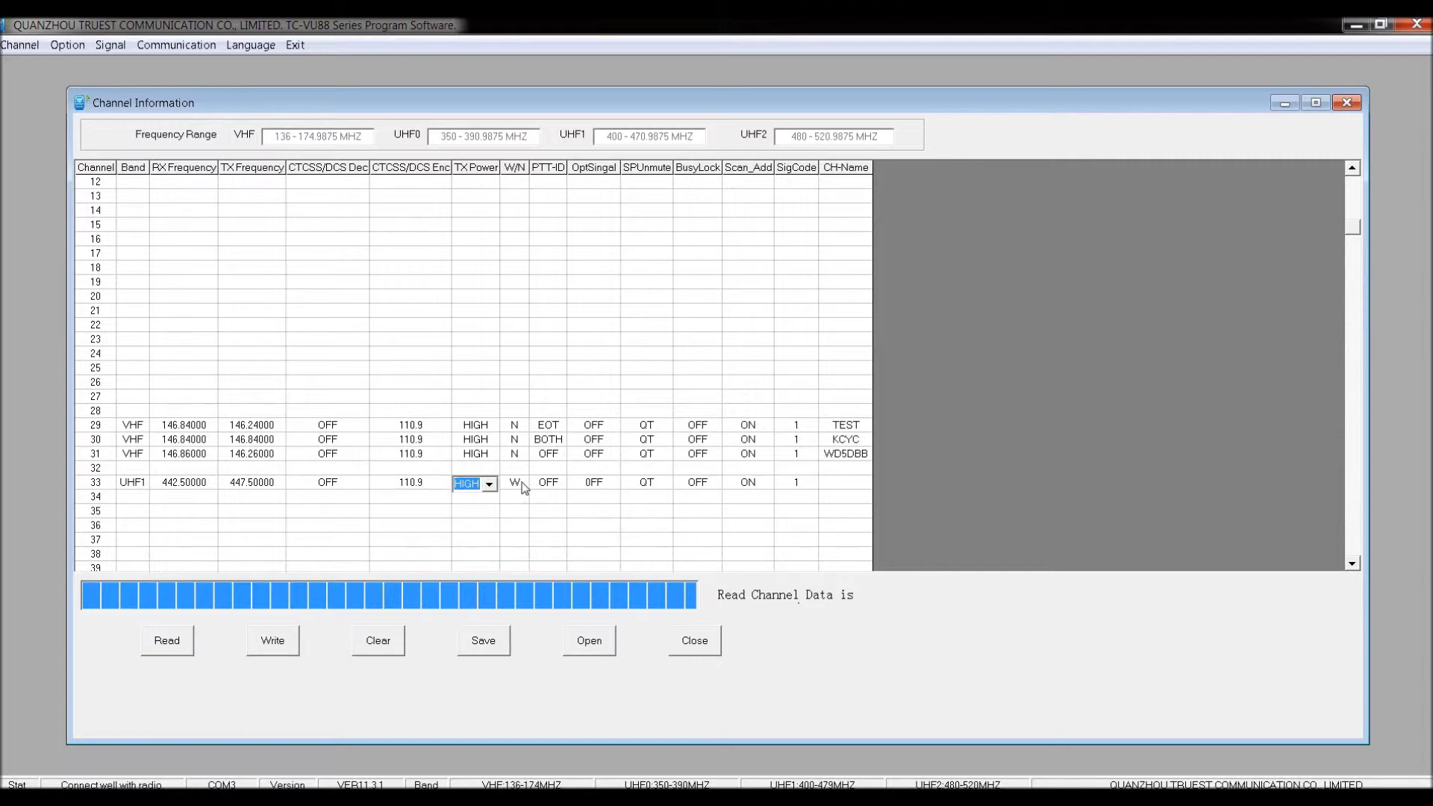
# Switch channel 33 to narrow bandwidth.
pyautogui.click(515, 484)
pyautogui.click(521, 485)
pyautogui.click(515, 513)
pyautogui.click(714, 482)
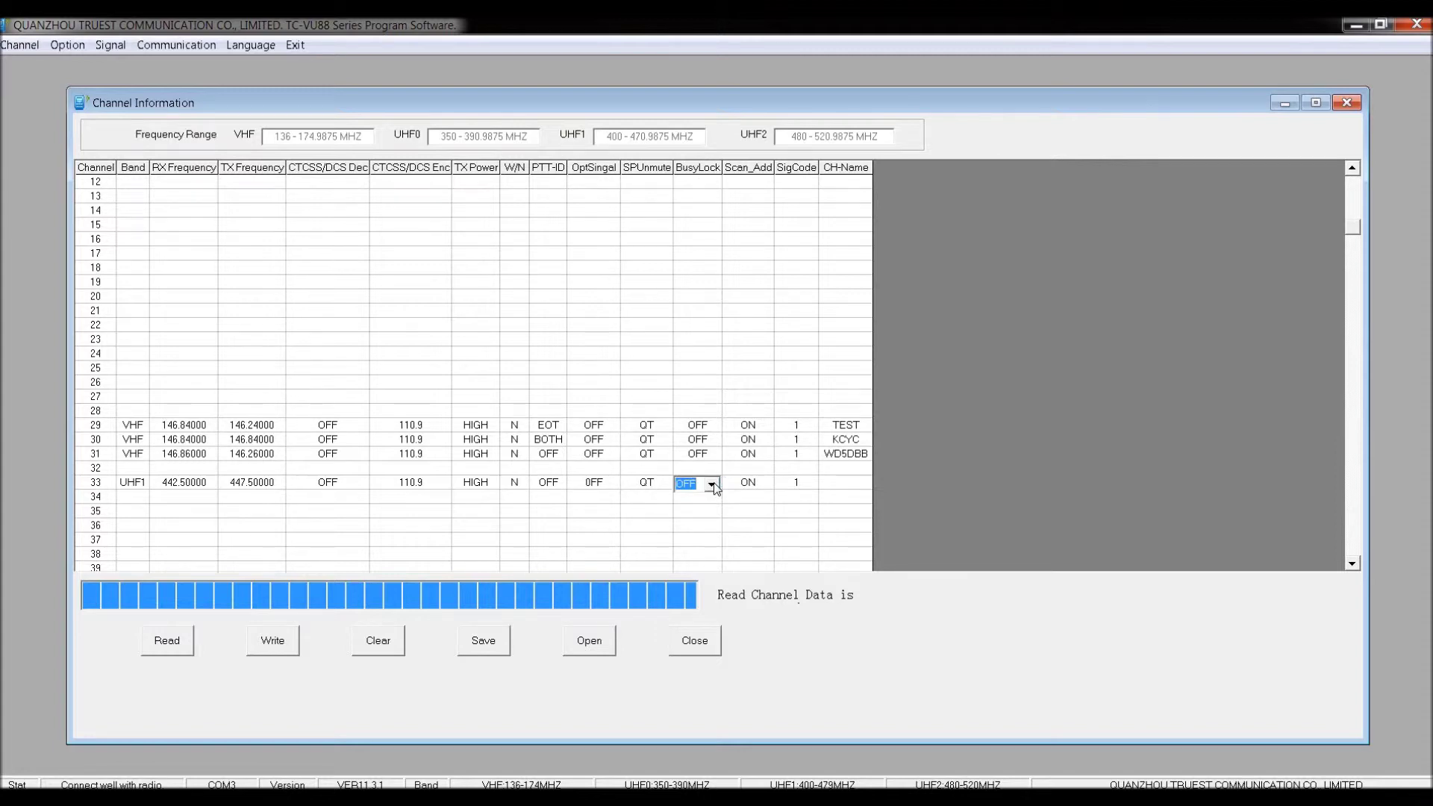
# Set channel 33's Scan_Add to ON.
pyautogui.click(765, 488)
pyautogui.click(763, 485)
pyautogui.click(764, 485)
pyautogui.click(764, 485)
pyautogui.click(765, 500)
pyautogui.click(765, 485)
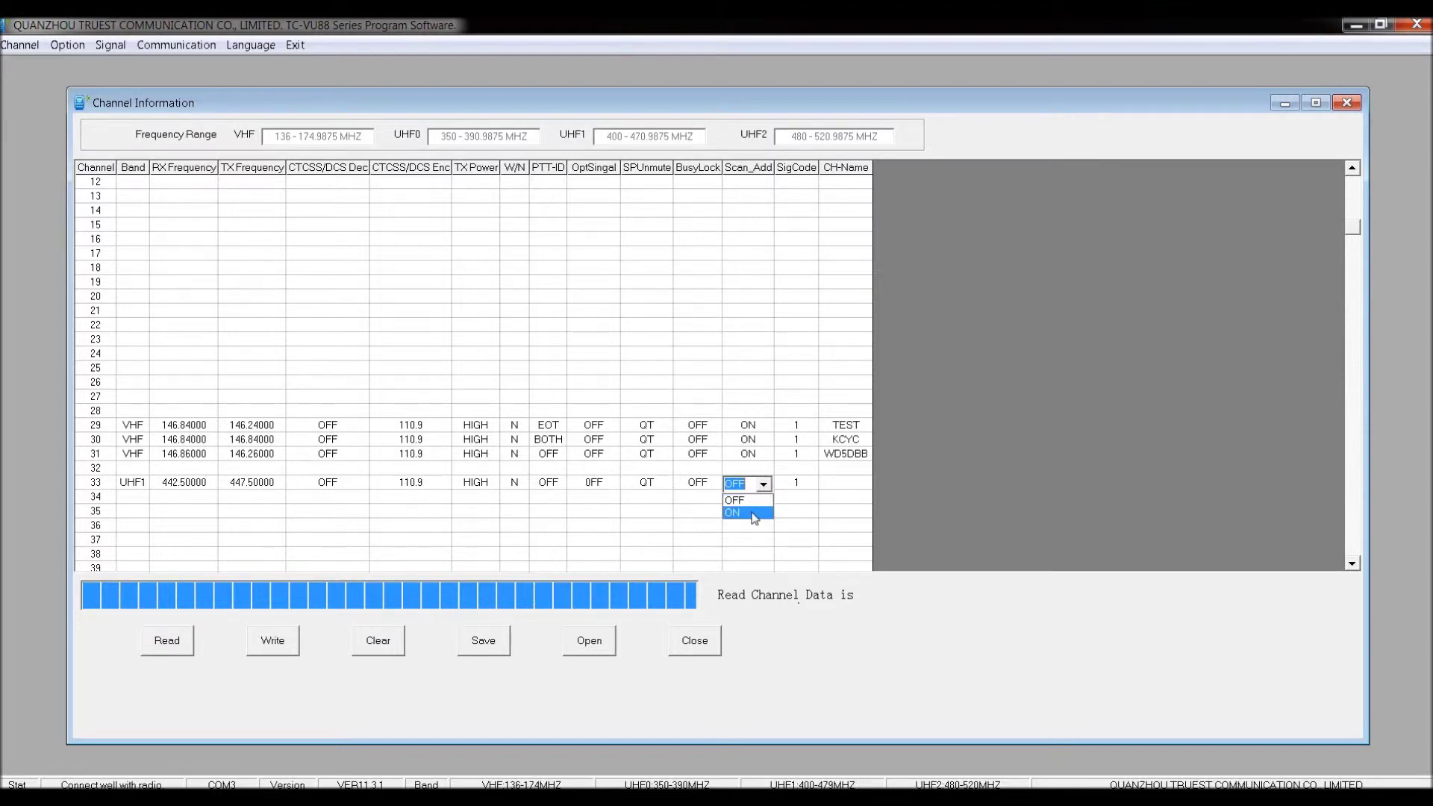
pyautogui.click(753, 515)
pyautogui.click(828, 484)
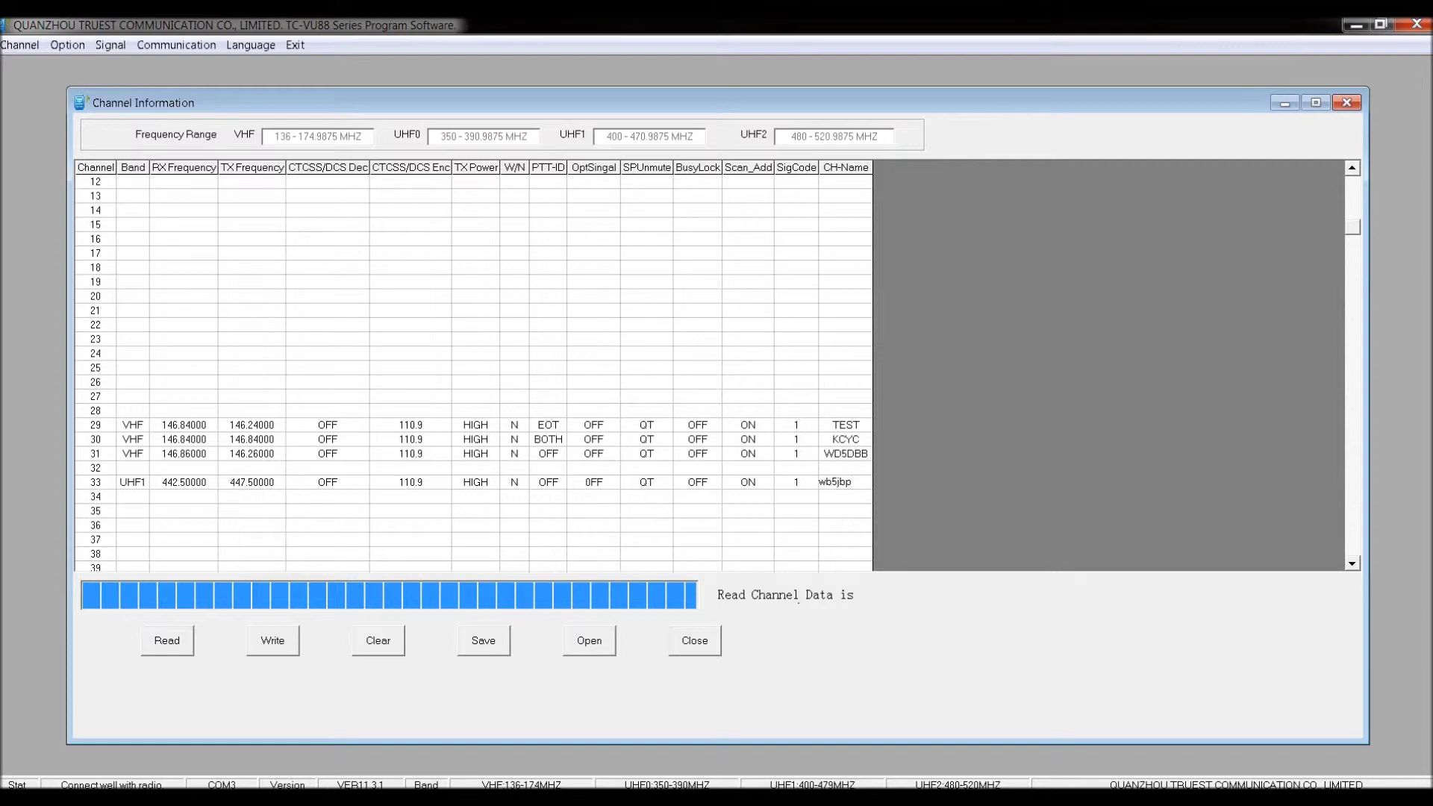
pyautogui.click(836, 508)
pyautogui.click(486, 643)
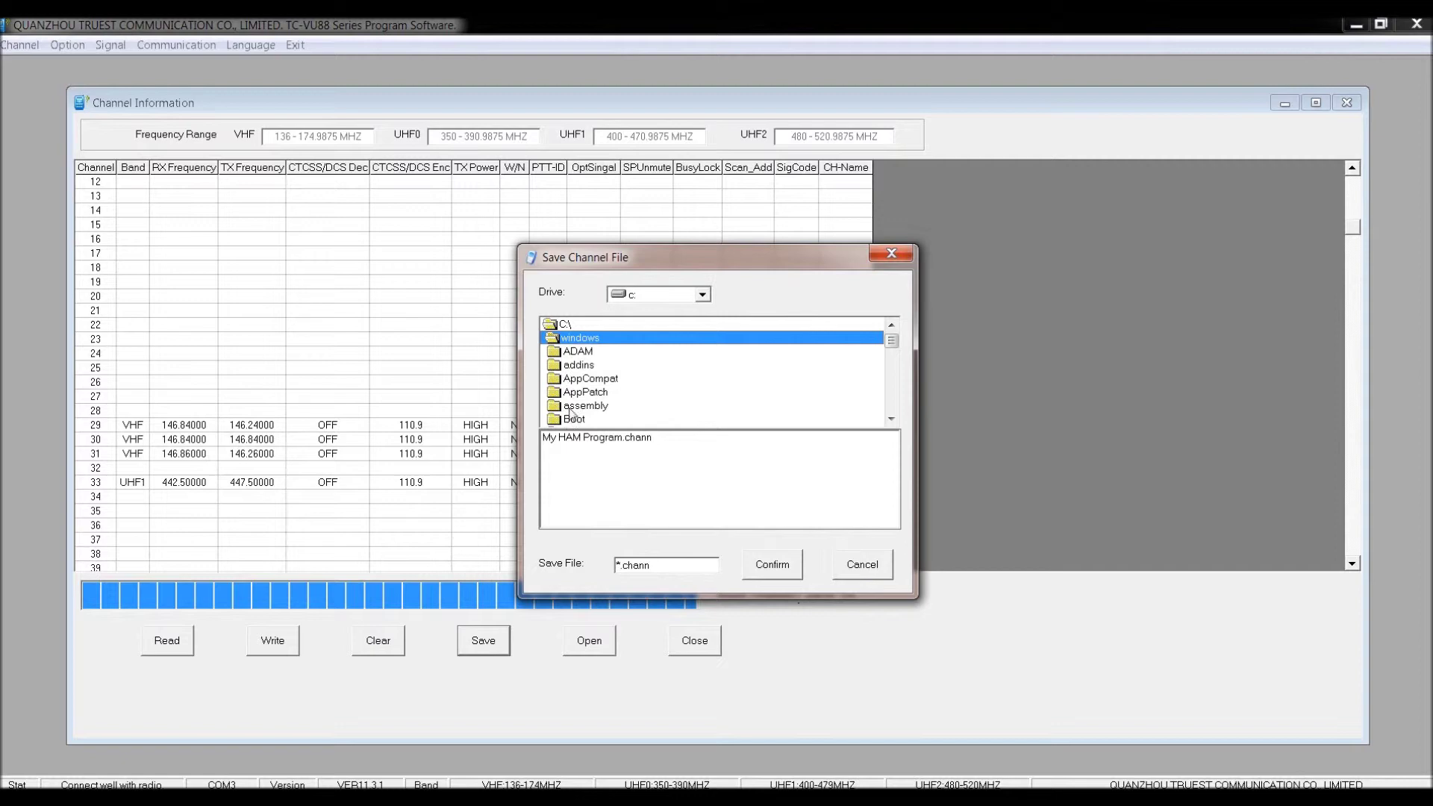
# Save the channel table over the existing file My HAM Program.chann.
pyautogui.click(575, 440)
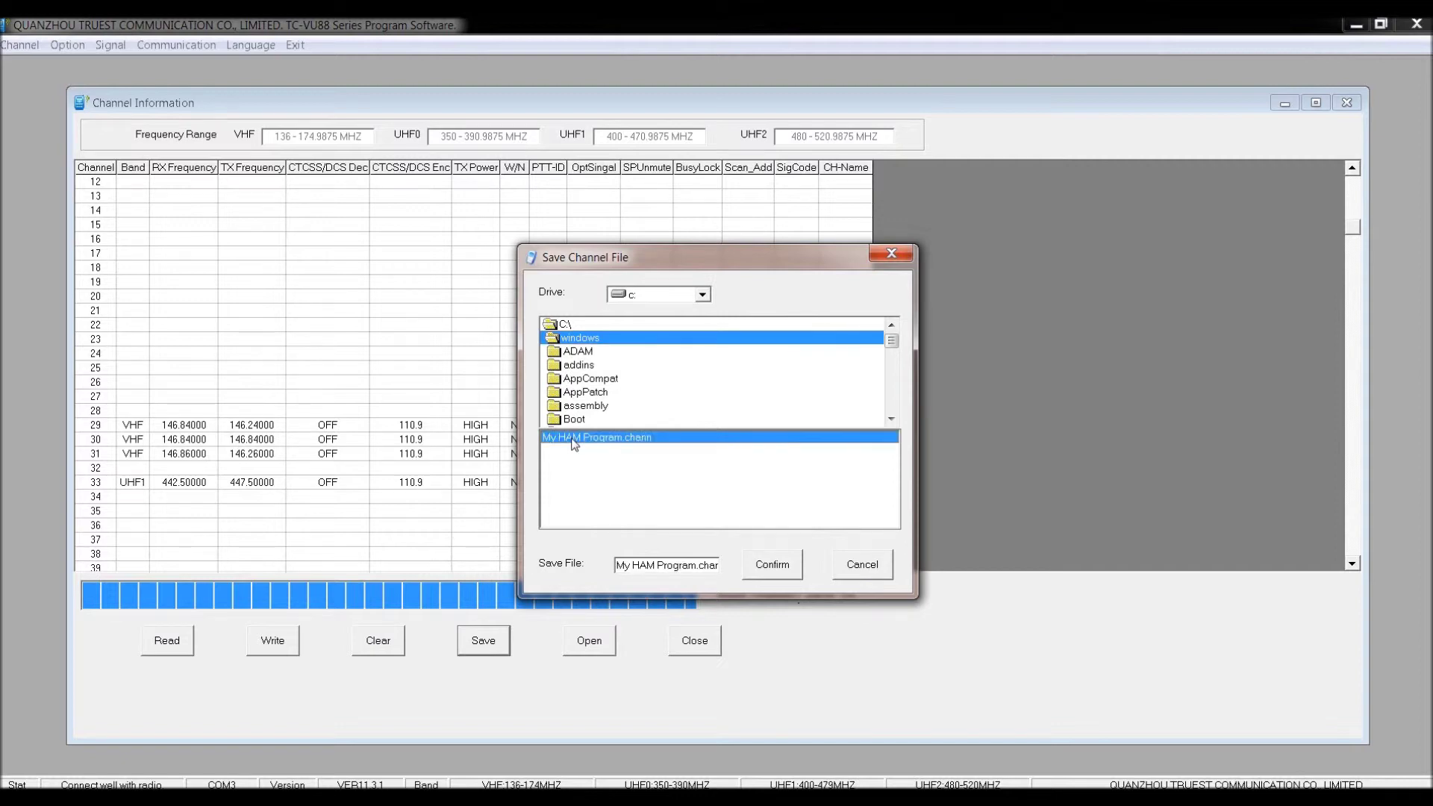
pyautogui.click(775, 570)
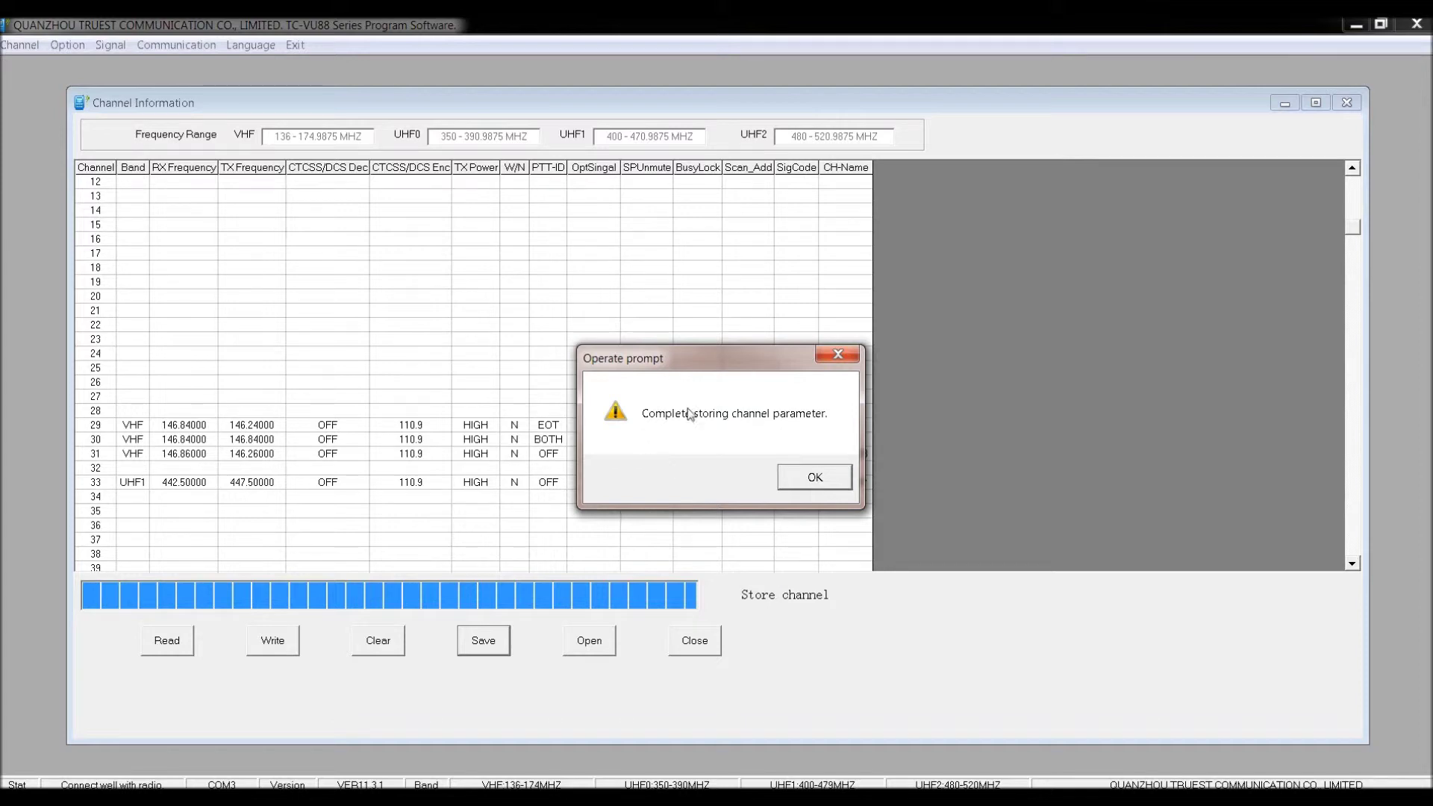
pyautogui.click(820, 476)
pyautogui.click(265, 643)
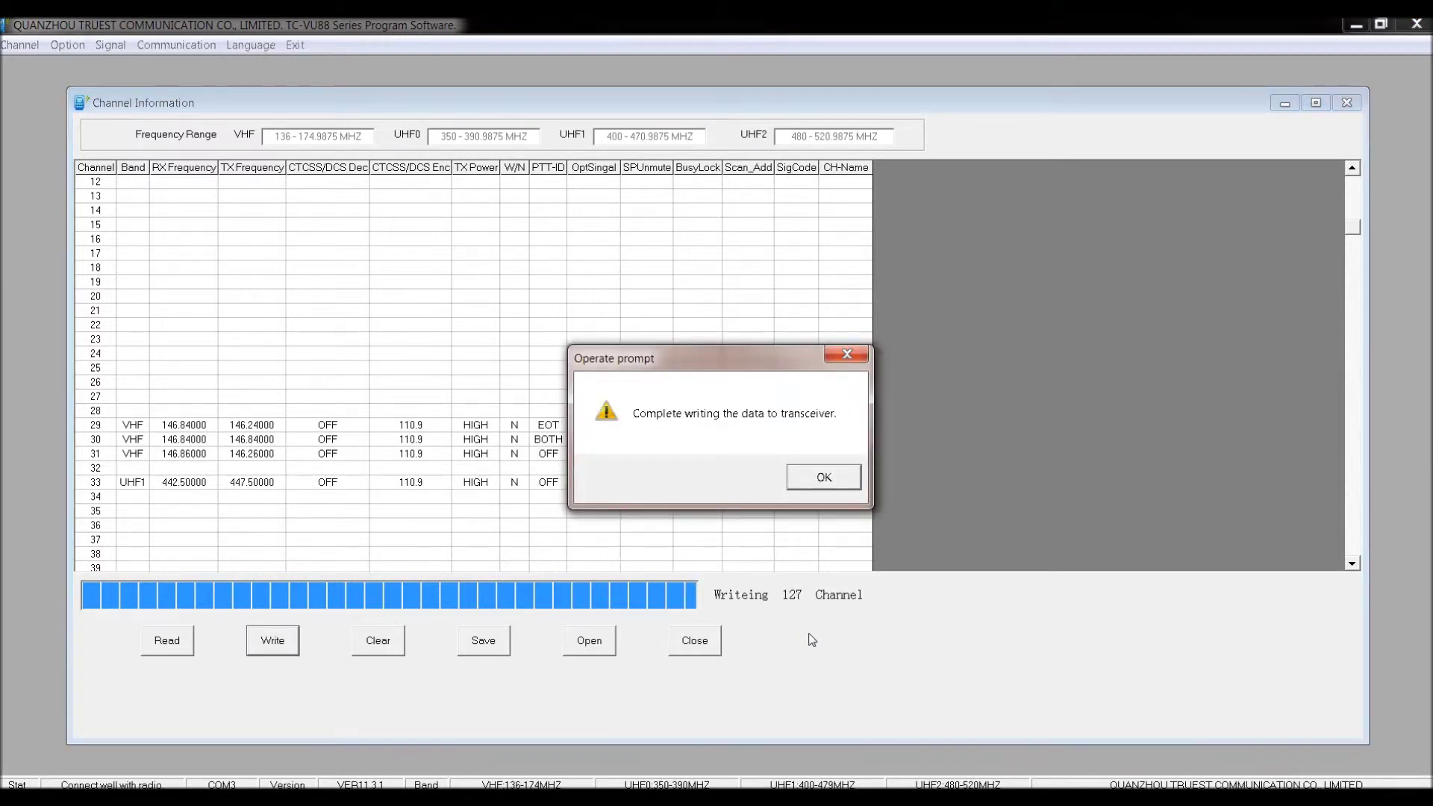
# Acknowledge the completed write of all 127 channels to the radio.
pyautogui.click(809, 483)
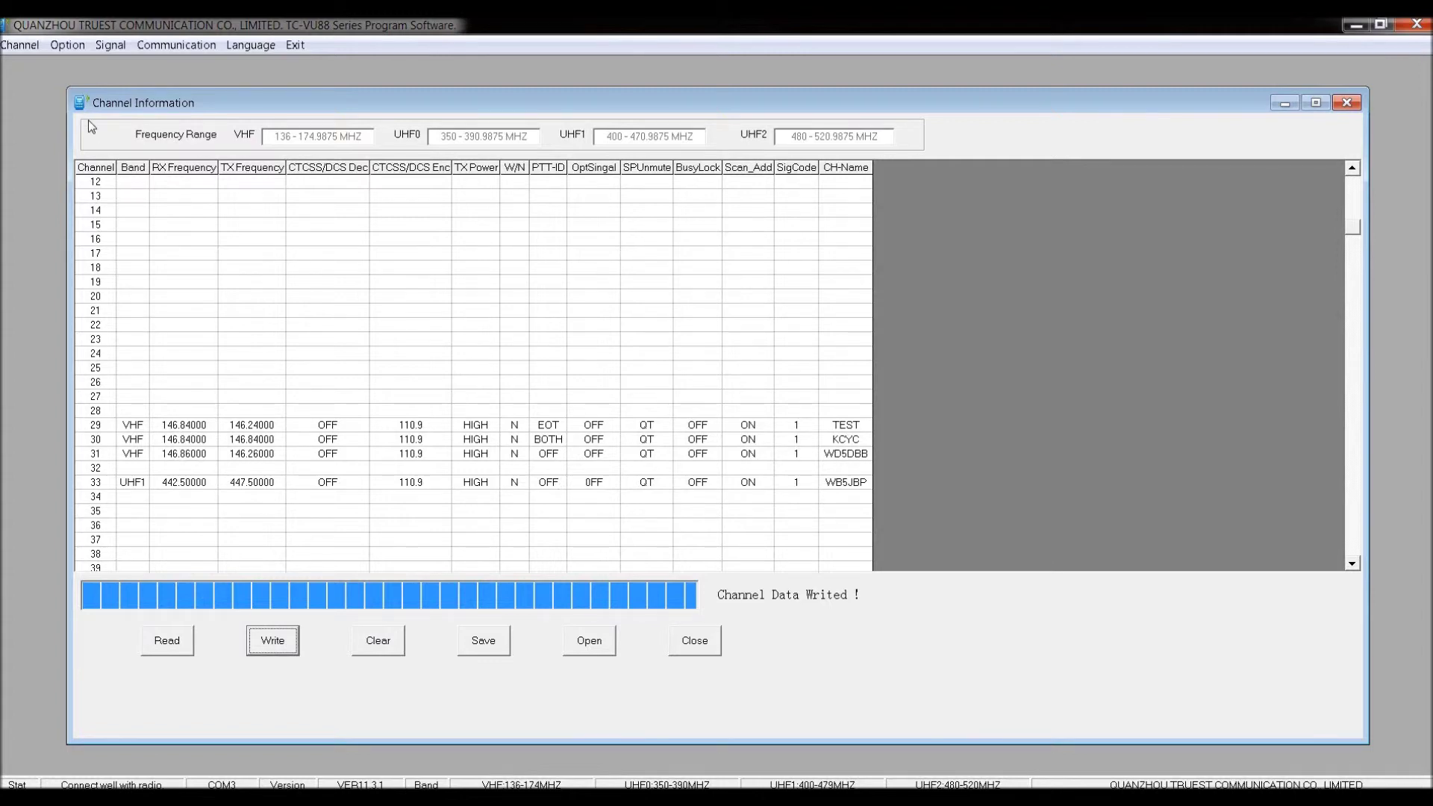
# Open the Optional Features window and read the radio's current optional settings into it.
pyautogui.click(64, 47)
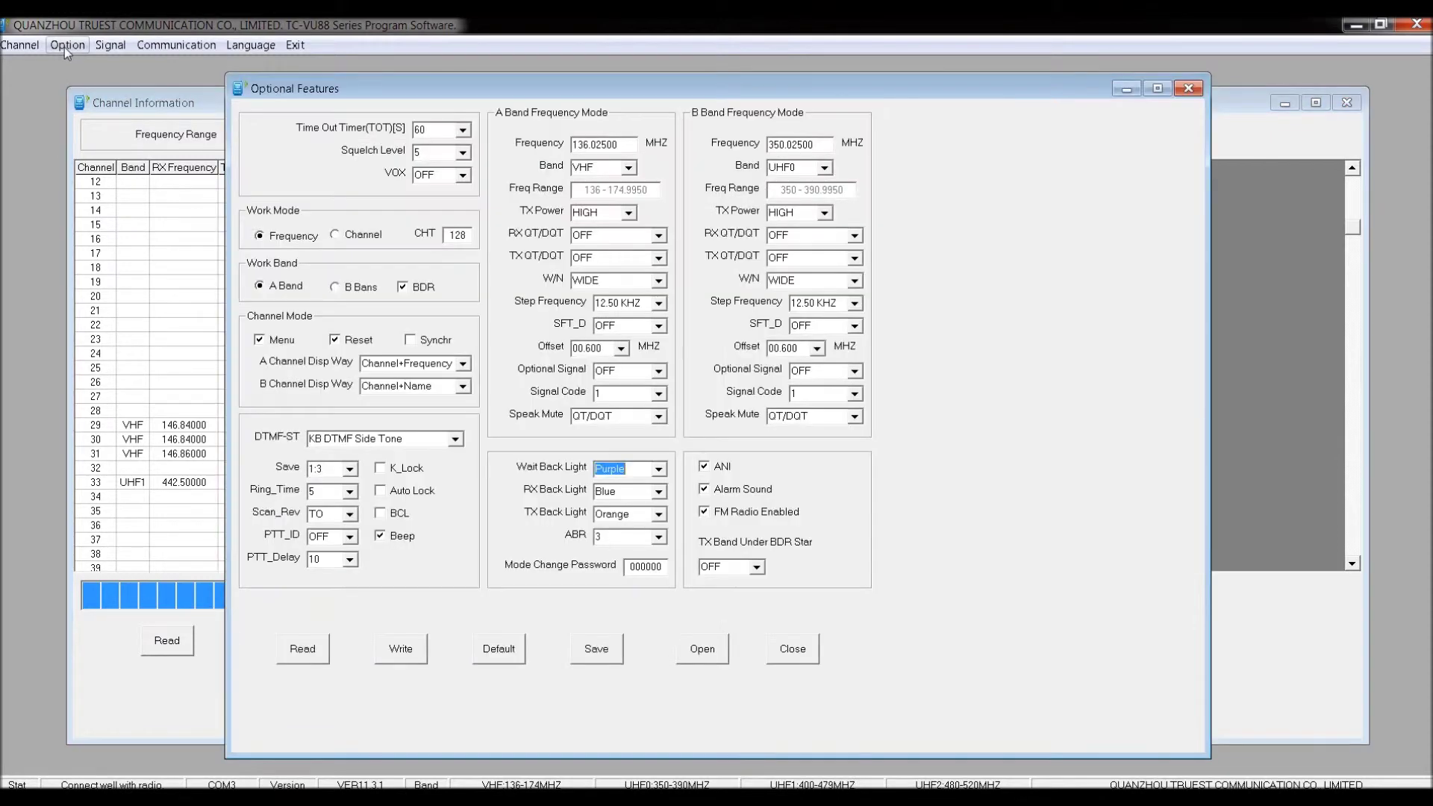
pyautogui.moveTo(547, 88); pyautogui.dragTo(539, 65)
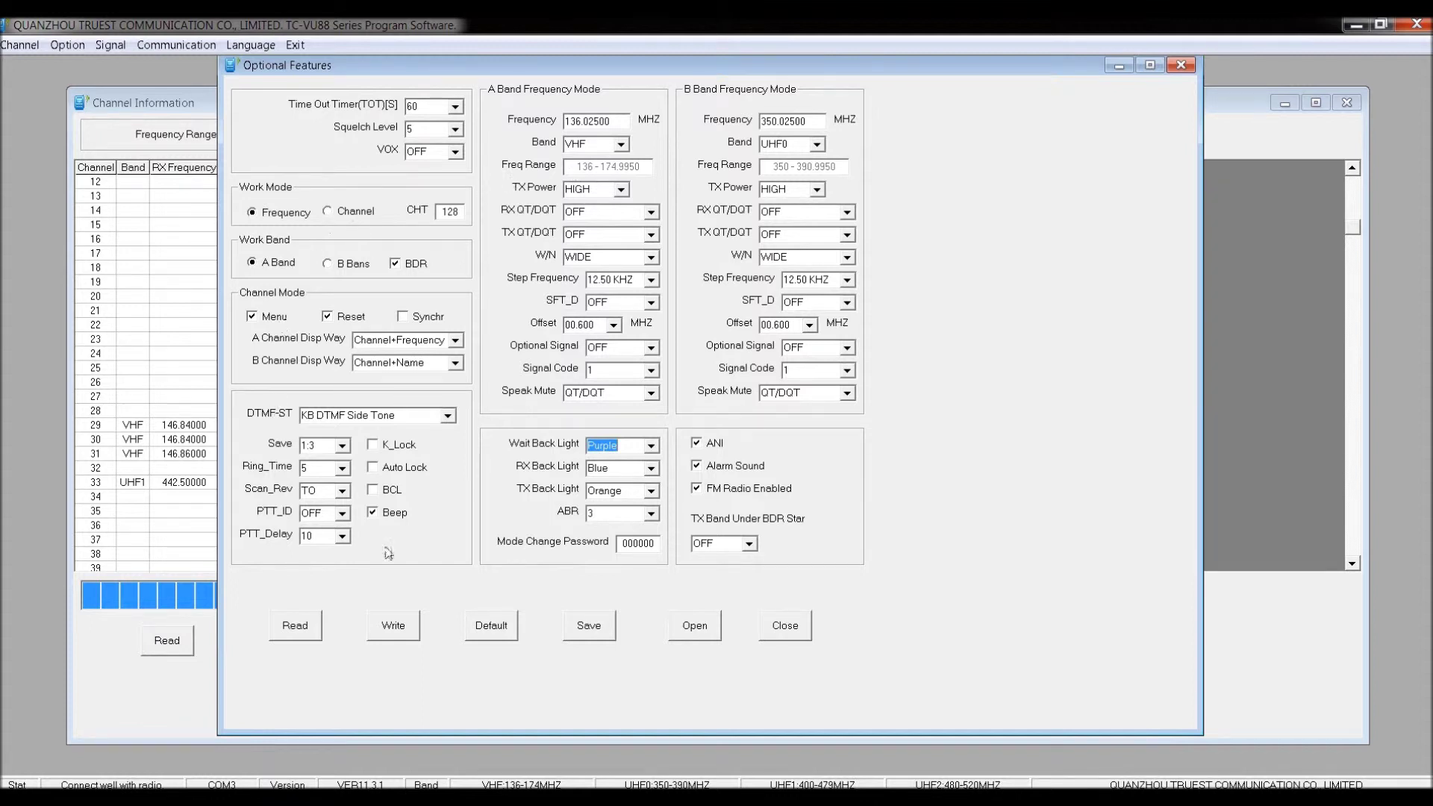
pyautogui.moveTo(859, 69); pyautogui.dragTo(878, 82)
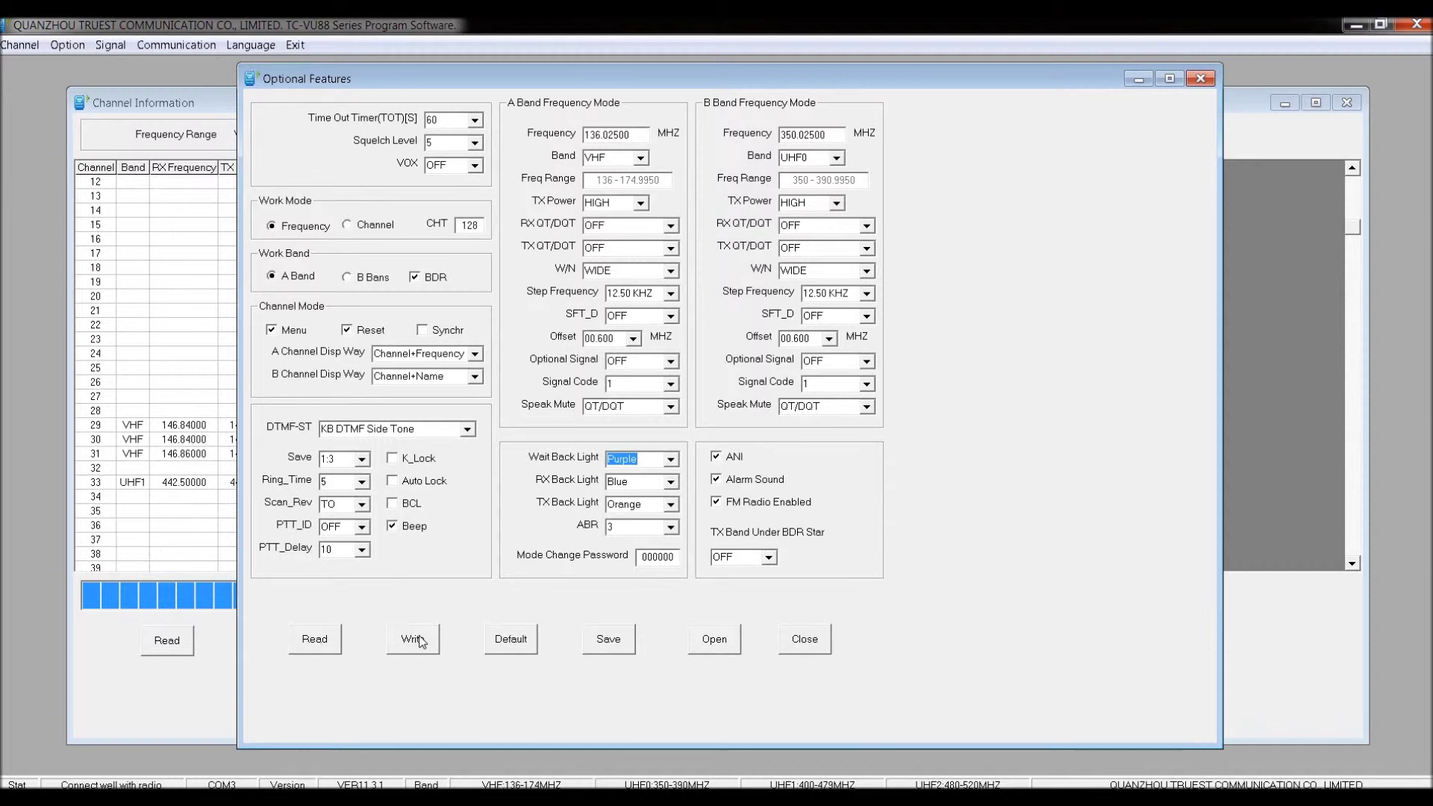
pyautogui.click(314, 641)
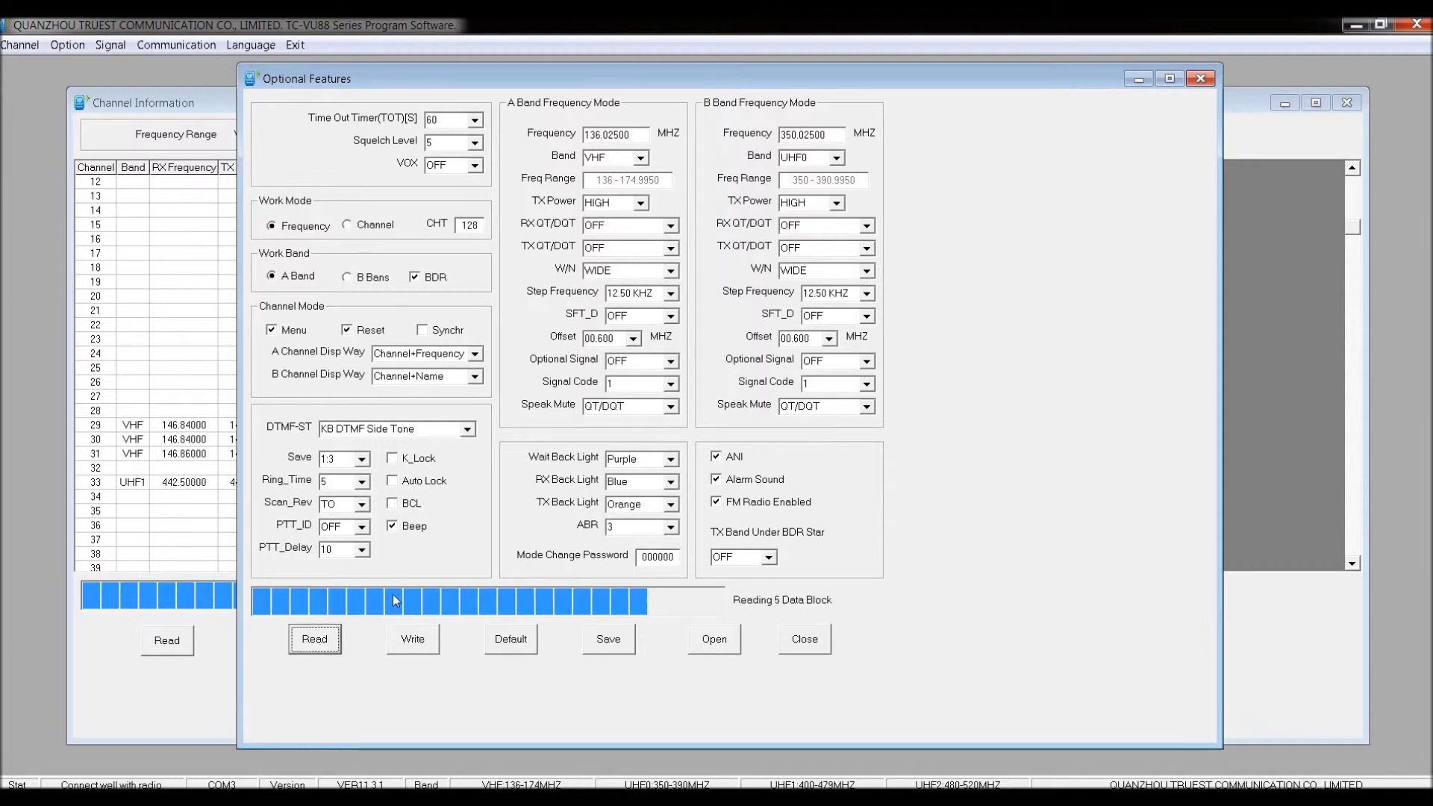
pyautogui.click(830, 487)
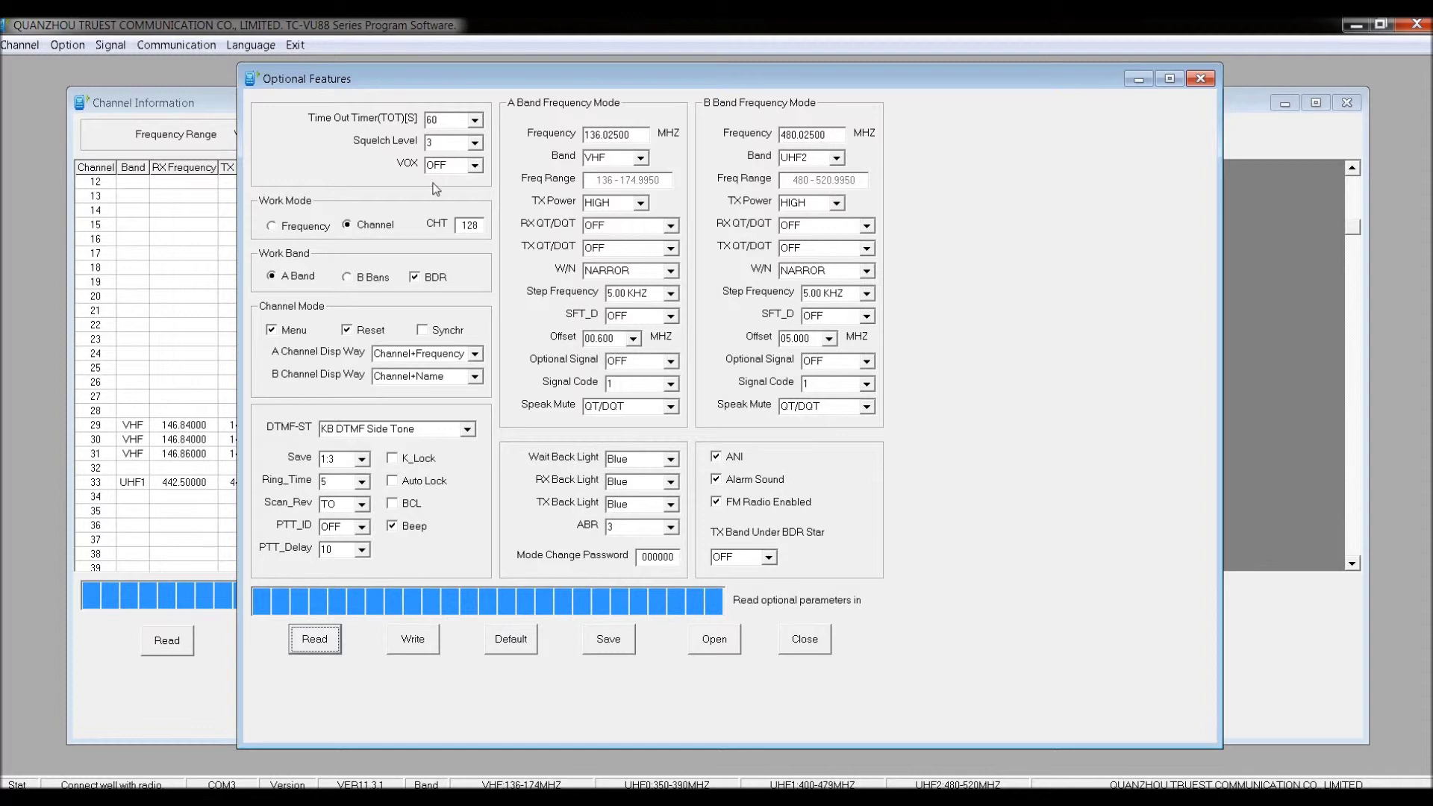
pyautogui.click(273, 226)
# Choose Frequency work mode and Channel+Name for displays A and B, then enter a new mode change password.
pyautogui.click(356, 233)
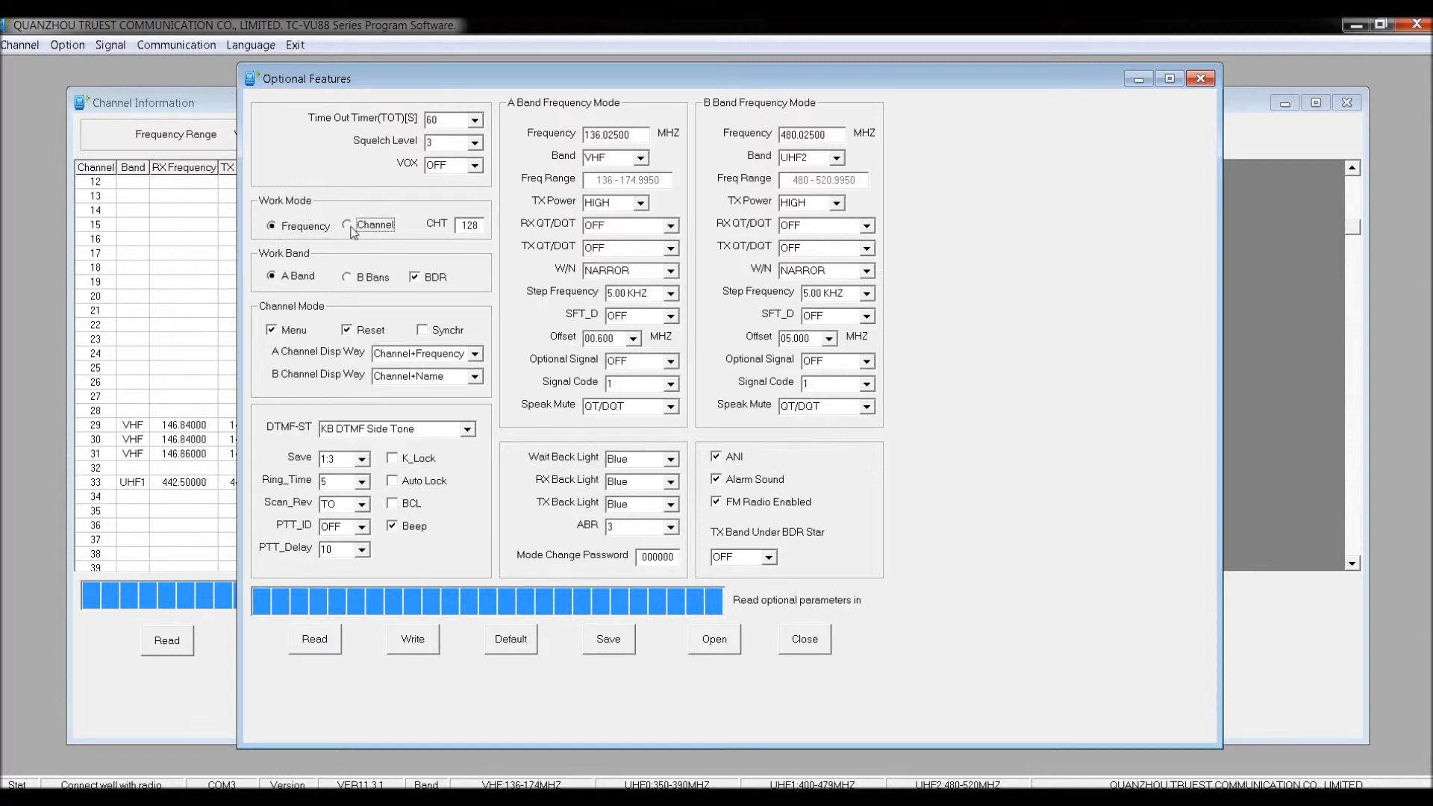
pyautogui.click(284, 233)
pyautogui.click(474, 355)
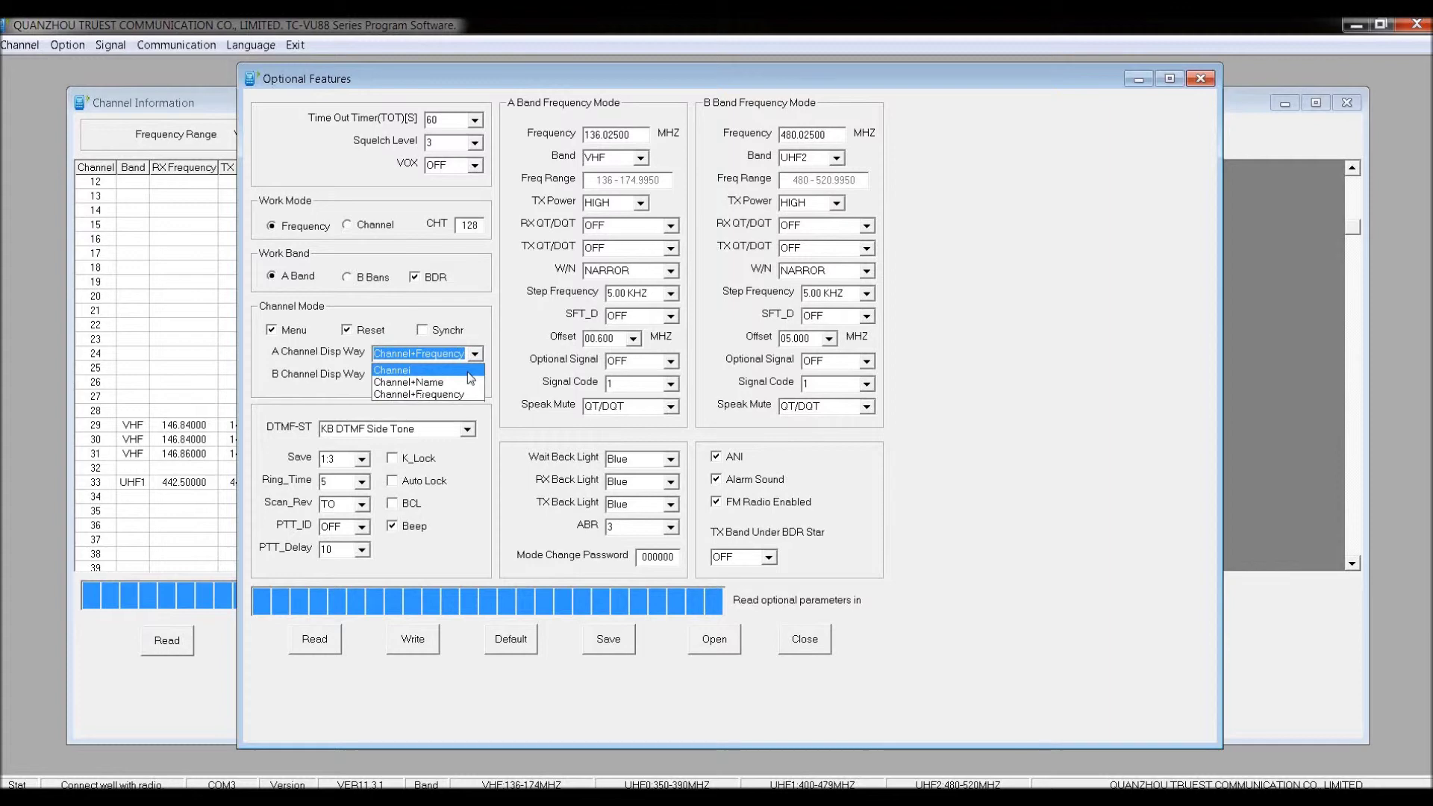
pyautogui.click(470, 371)
pyautogui.click(473, 376)
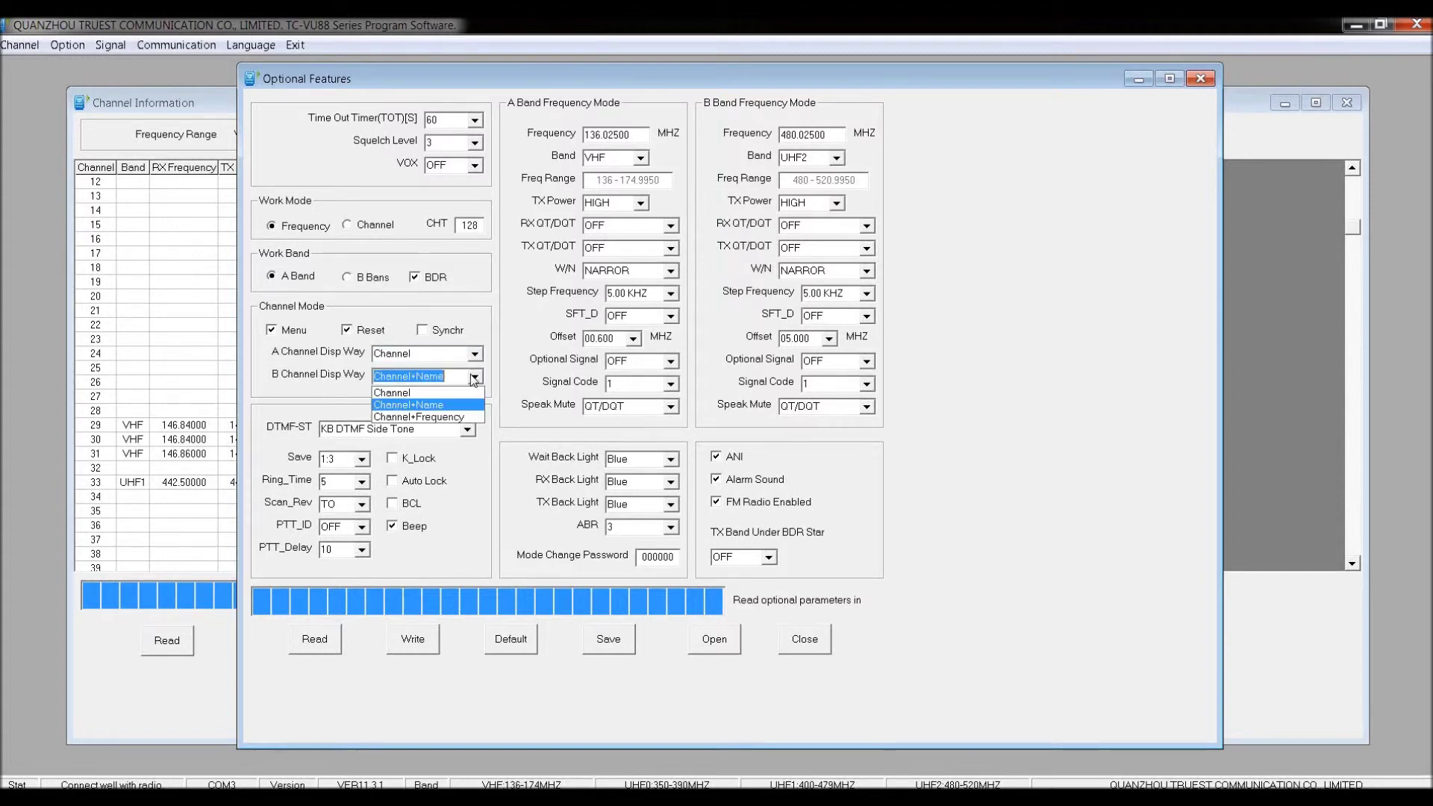
pyautogui.click(463, 404)
pyautogui.click(473, 354)
pyautogui.click(467, 382)
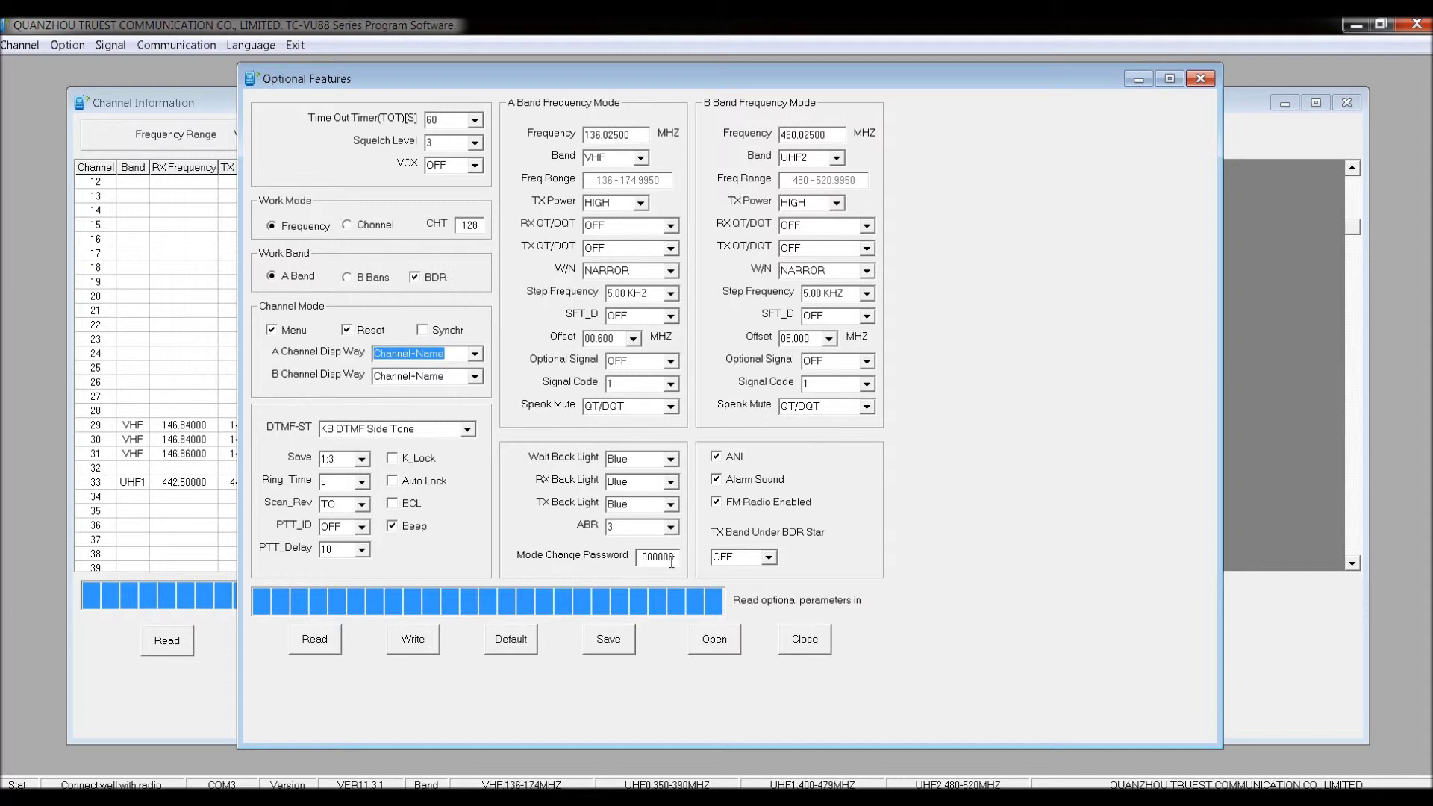
pyautogui.moveTo(641, 557); pyautogui.dragTo(685, 562)
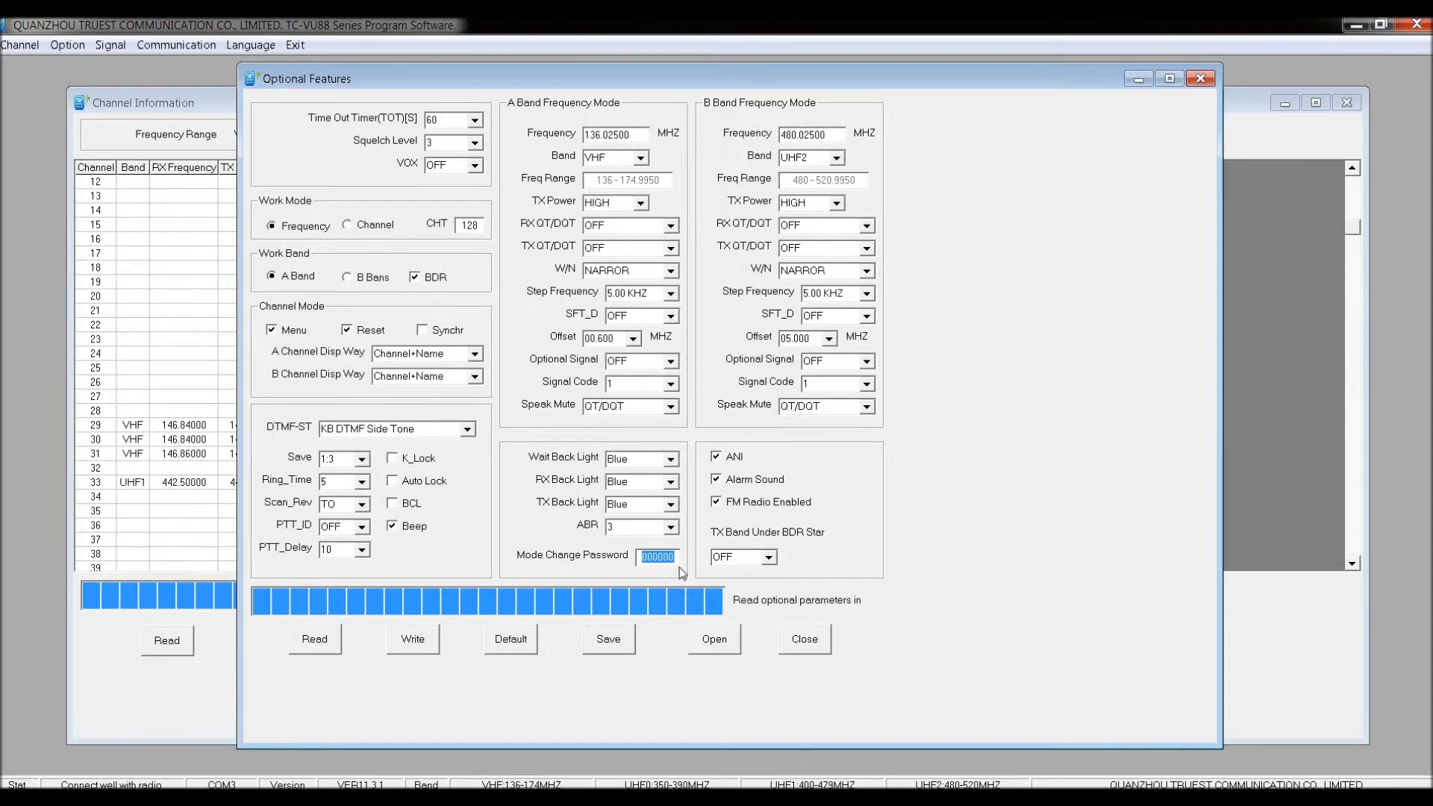
pyautogui.write('123456')
# Check the A and B band frequency, transmit power and receive tone settings without changing them.
pyautogui.click(629, 137)
pyautogui.click(625, 204)
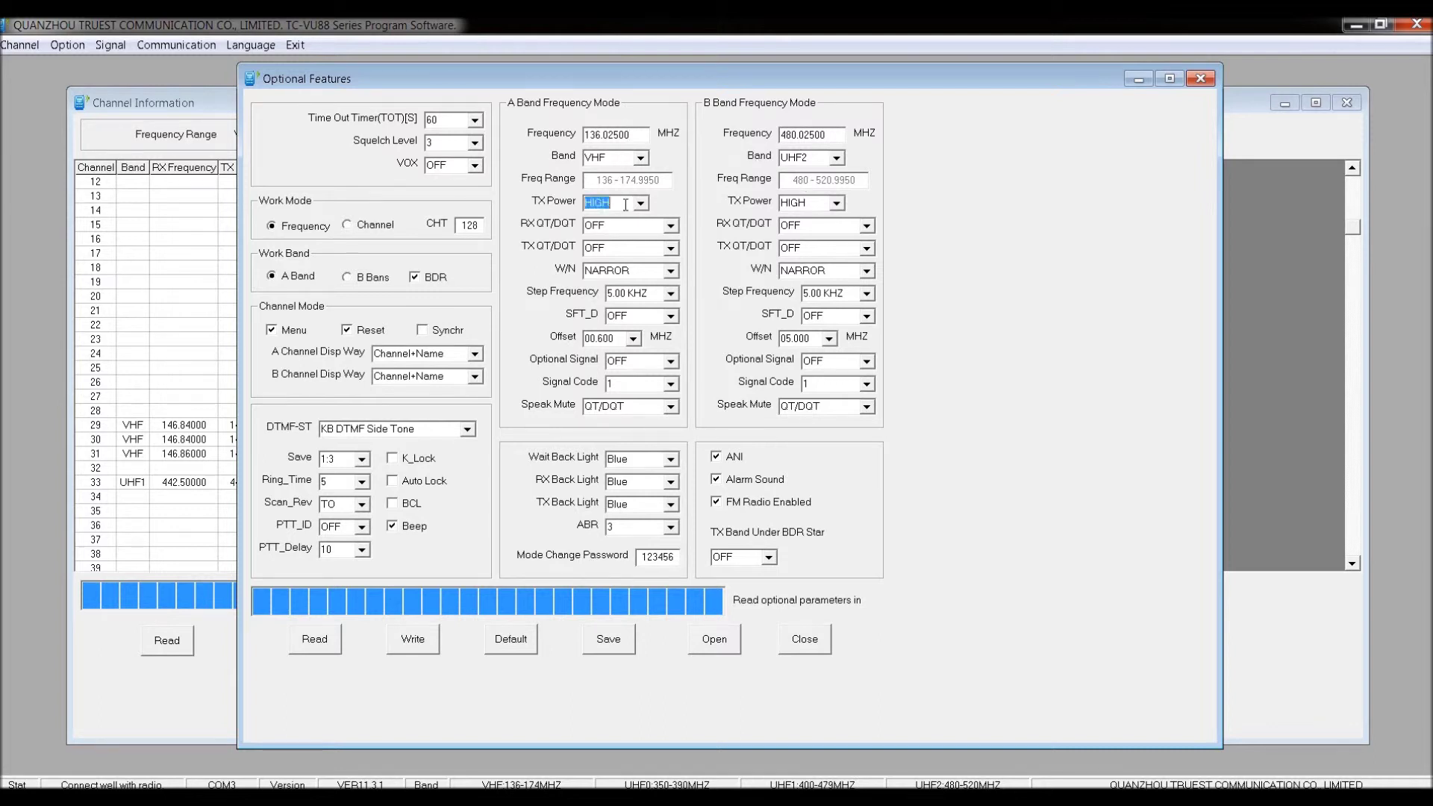
pyautogui.click(790, 203)
pyautogui.click(641, 230)
pyautogui.click(864, 228)
pyautogui.click(867, 227)
# Keep both bands on NARROR and review B band frequency, step frequency and A band offset.
pyautogui.click(671, 273)
pyautogui.click(671, 273)
pyautogui.click(872, 271)
pyautogui.click(871, 270)
pyautogui.click(802, 139)
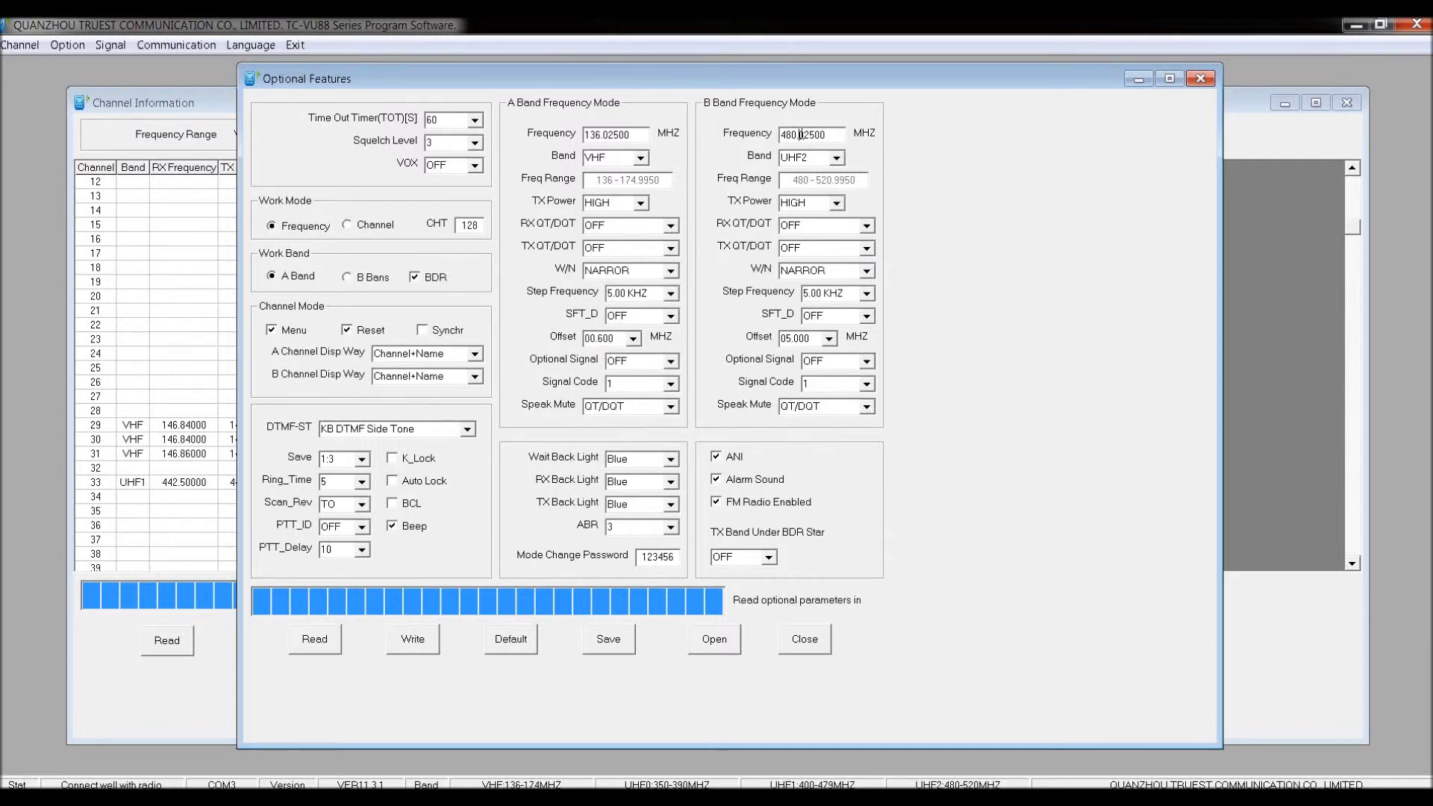
pyautogui.doubleClick(822, 294)
pyautogui.click(808, 301)
pyautogui.doubleClick(607, 338)
pyautogui.click(626, 647)
# Save the optional features over the existing file My Ham Menu.menu.
pyautogui.click(626, 438)
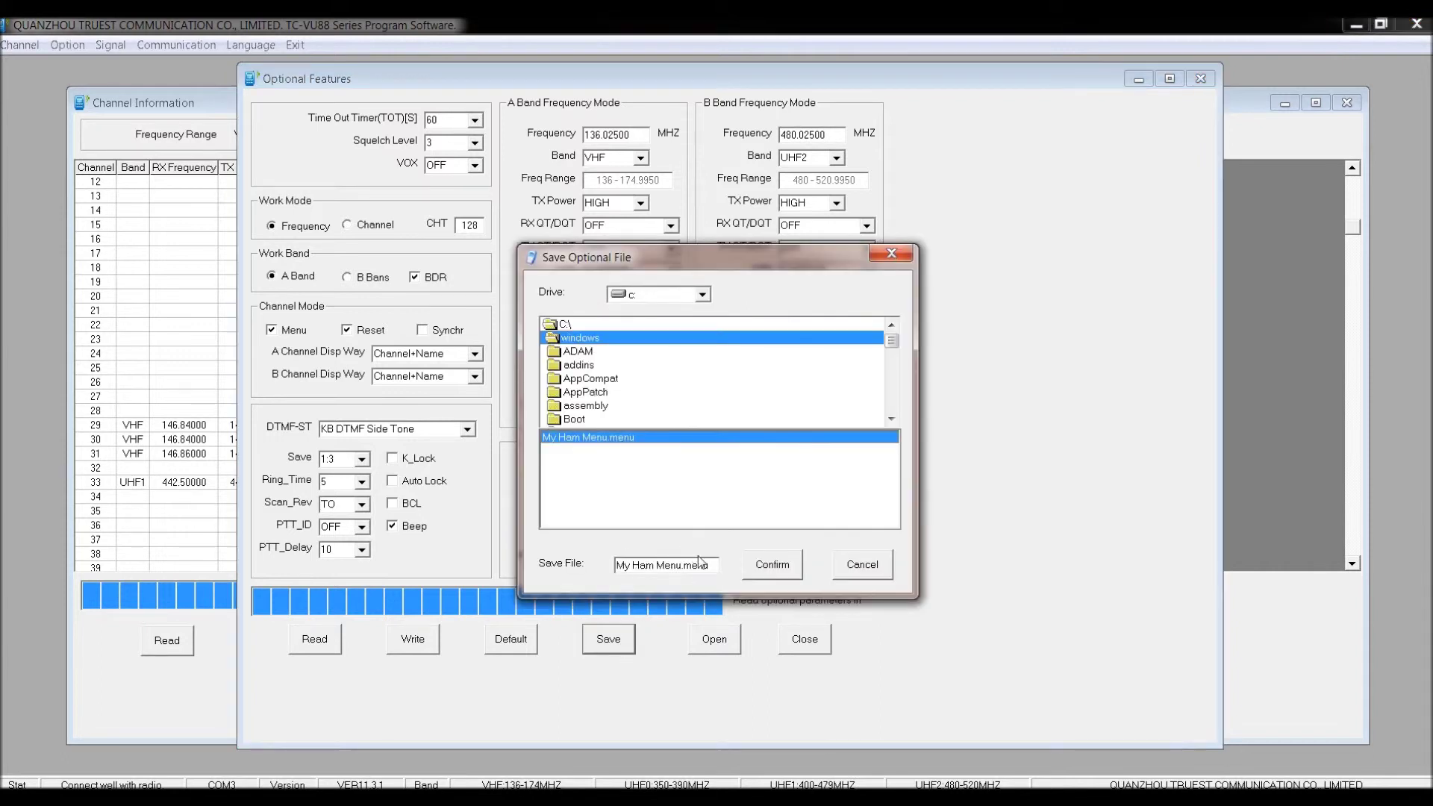
pyautogui.click(752, 571)
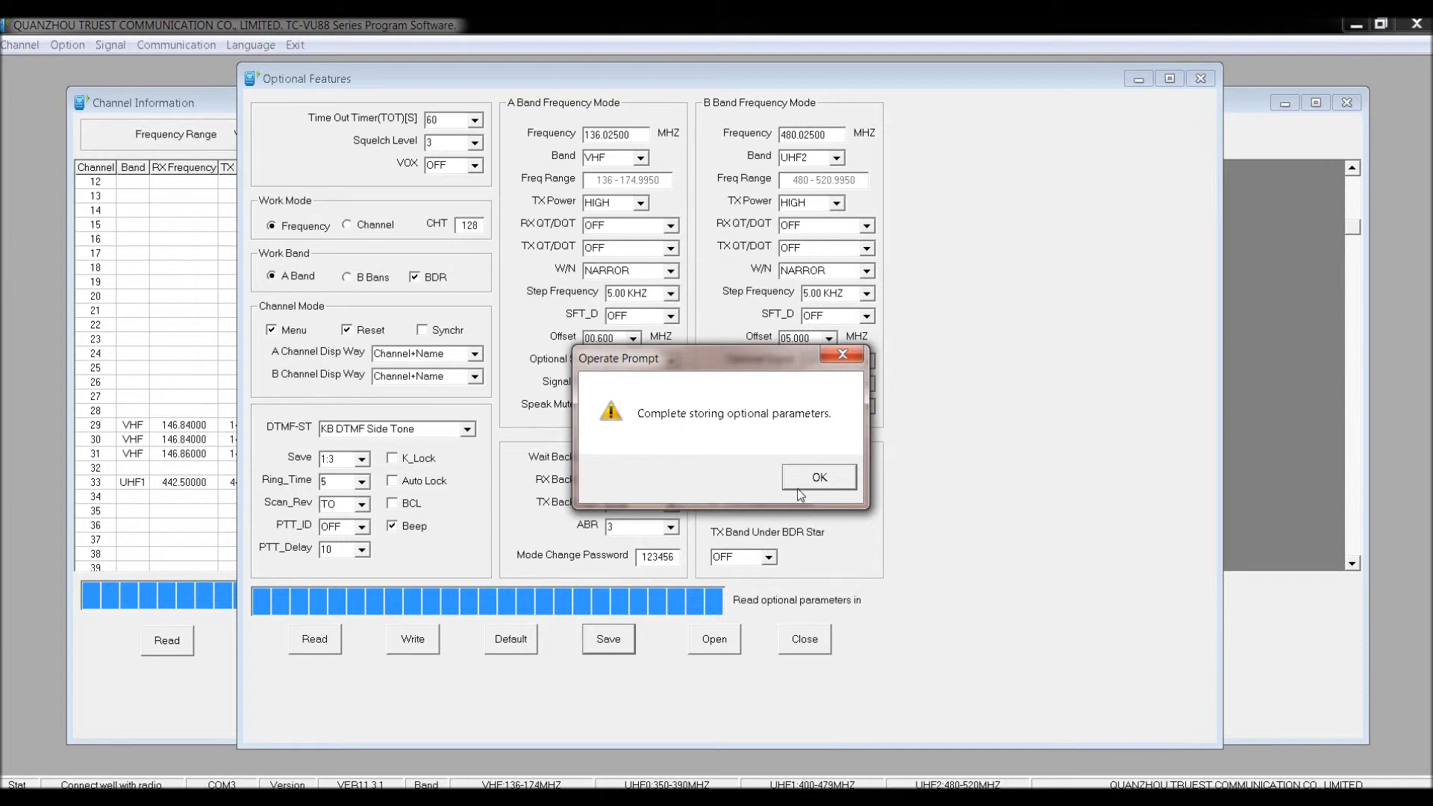
pyautogui.click(800, 484)
# Write the optional features to the radio and close both program windows.
pyautogui.click(435, 648)
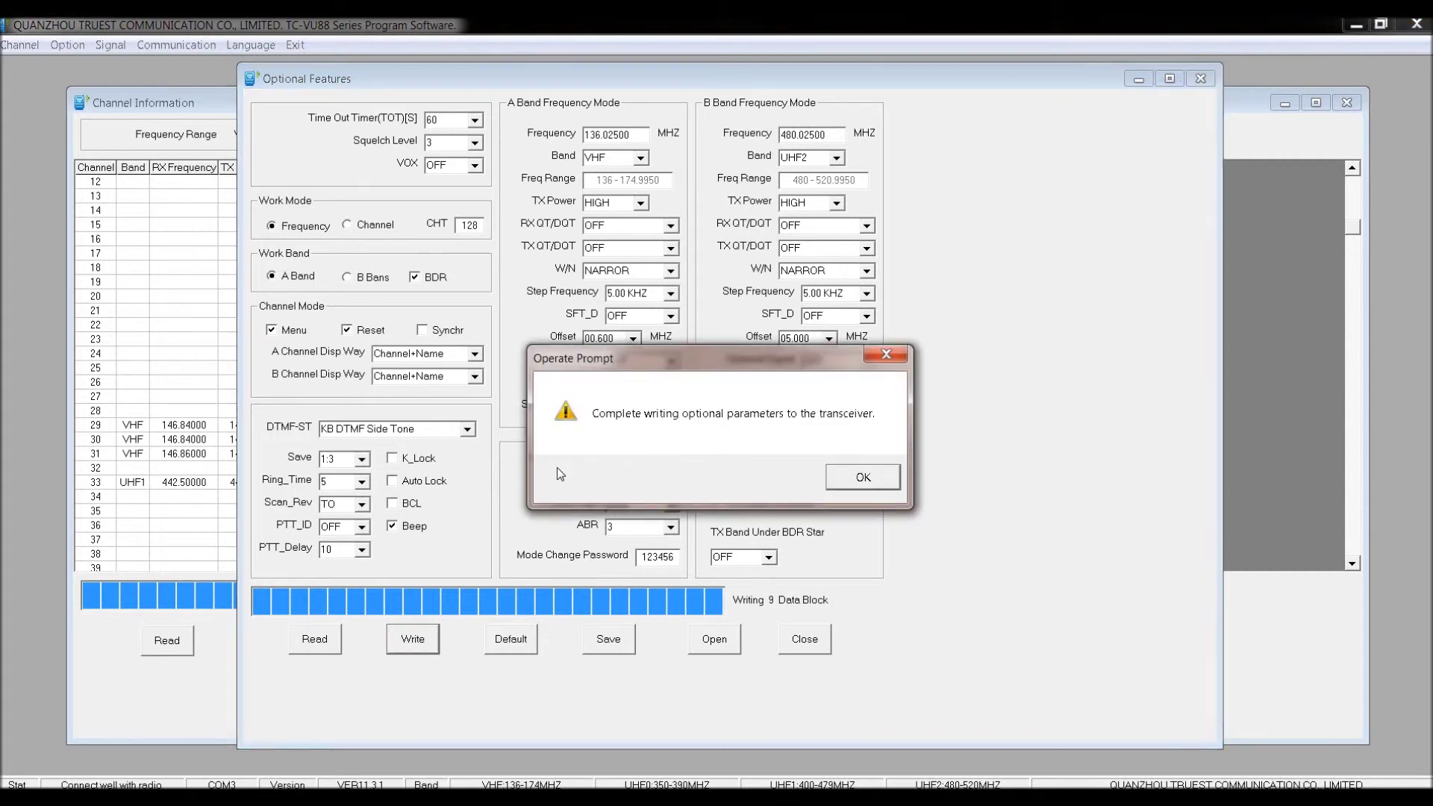
pyautogui.click(866, 478)
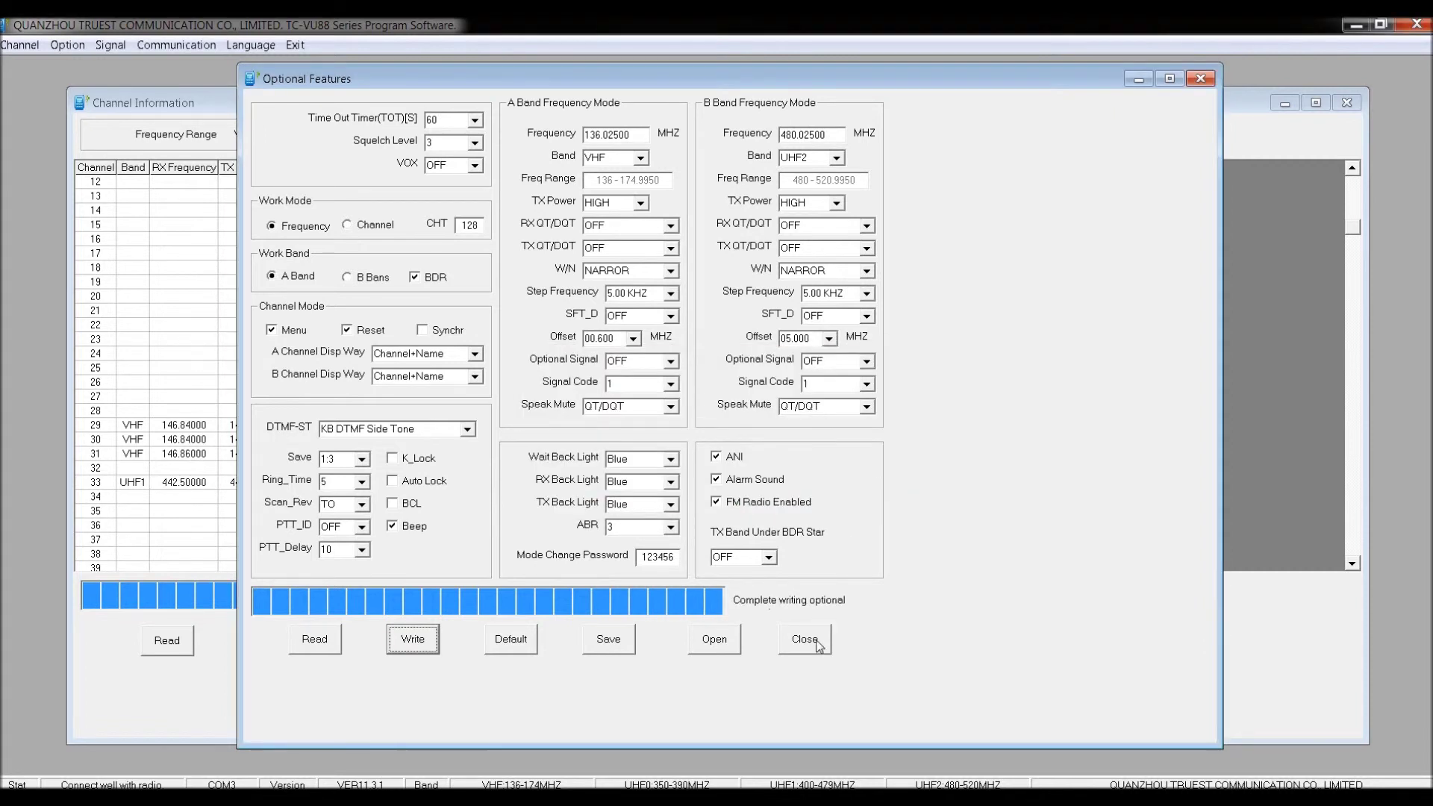
pyautogui.click(818, 644)
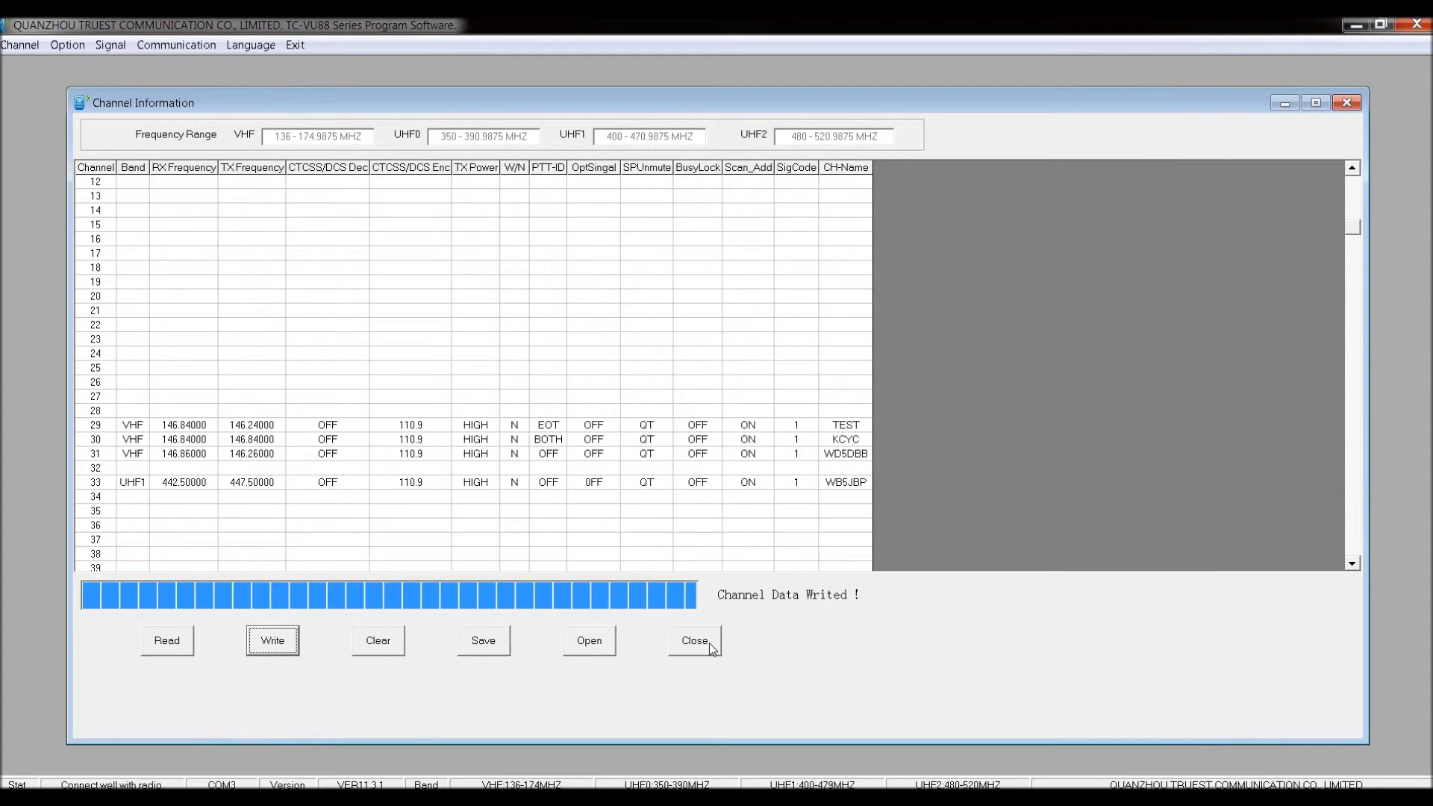
pyautogui.click(711, 647)
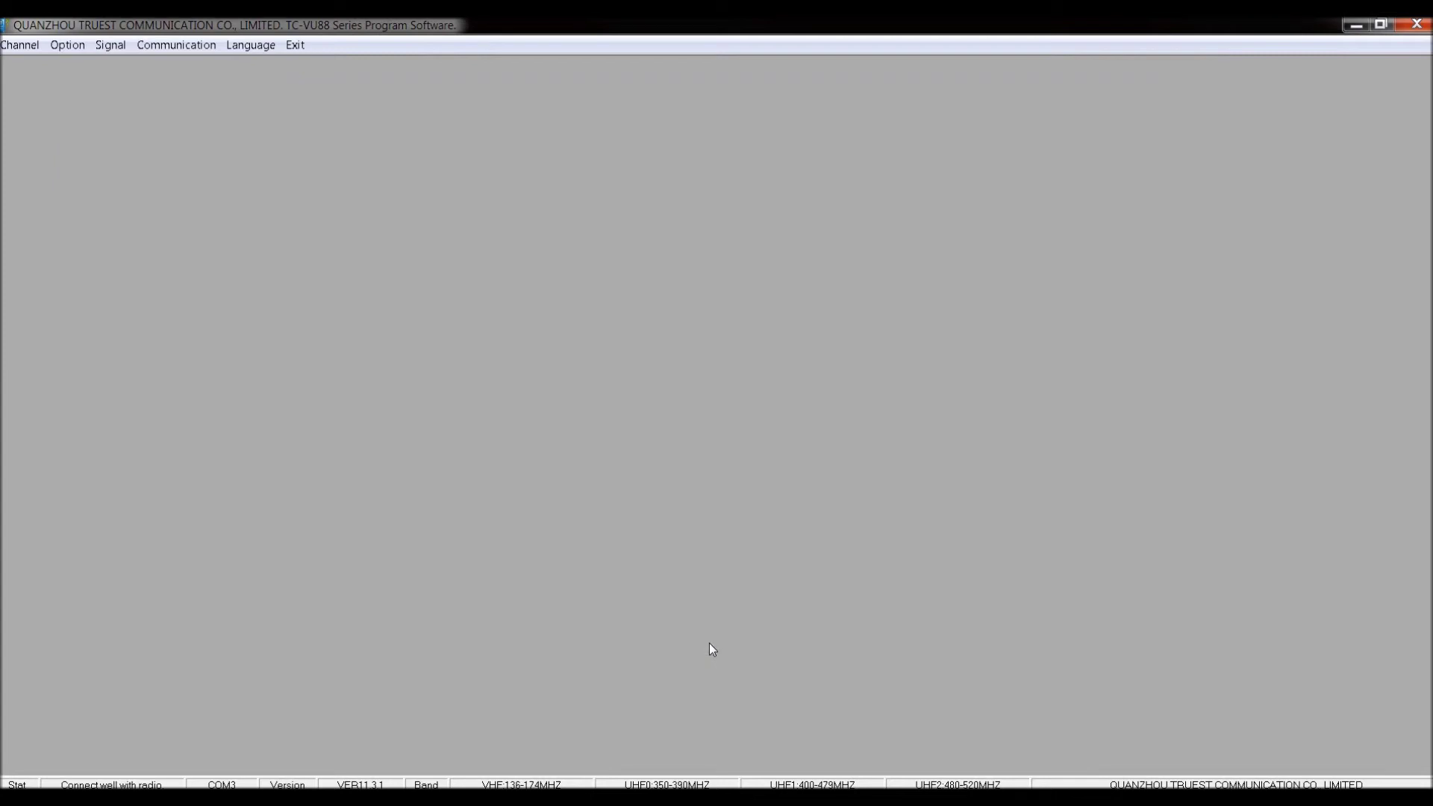